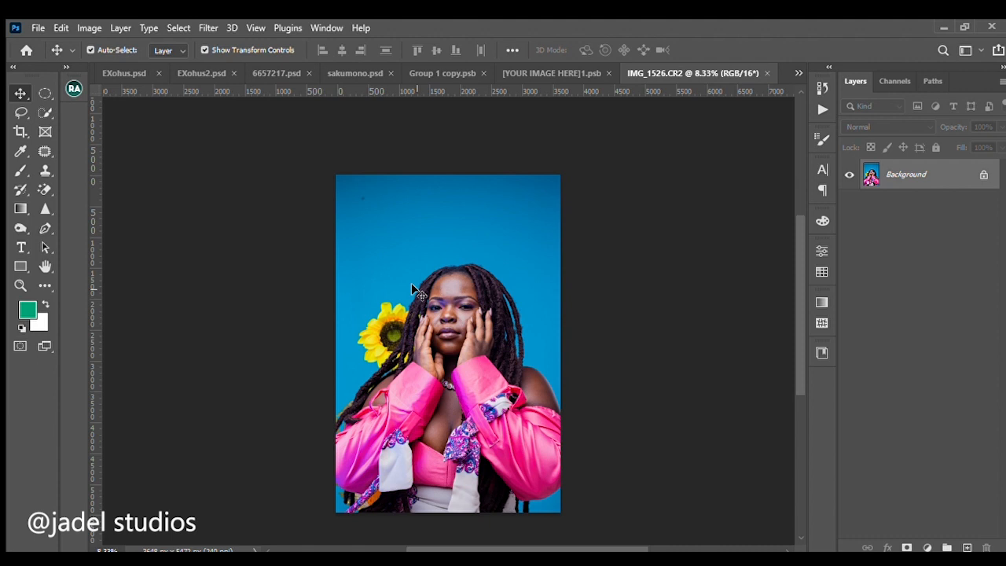
Duplicate the Background layer of the portrait as a separate layer for retouching
scroll(412, 283, up, 3)
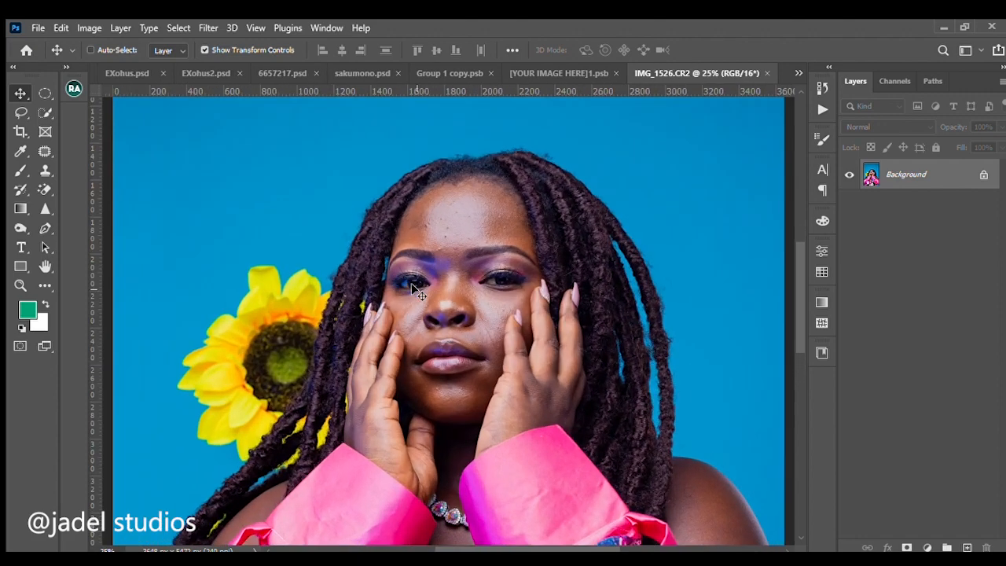
scroll(411, 284, up, 2)
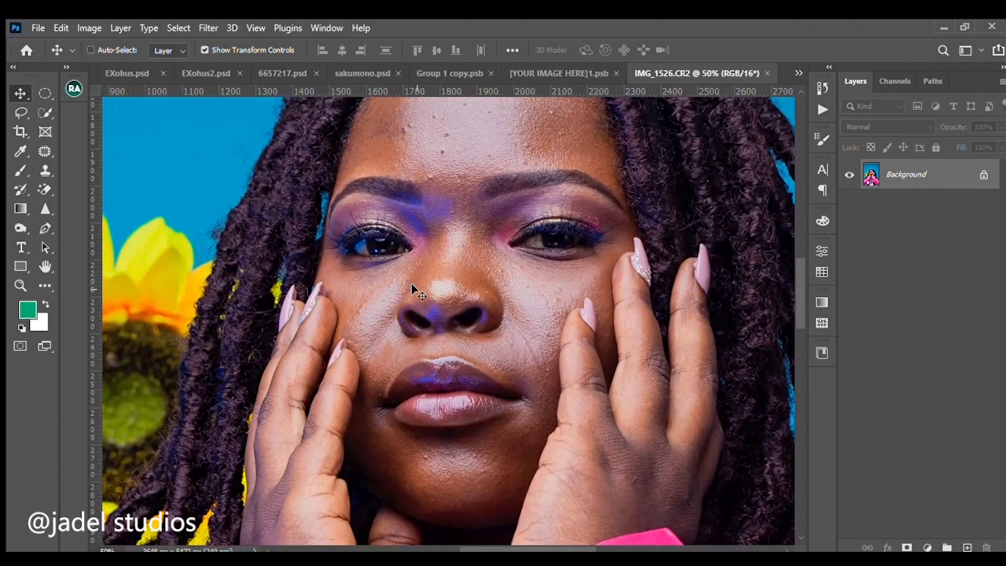
scroll(337, 244, up, 4)
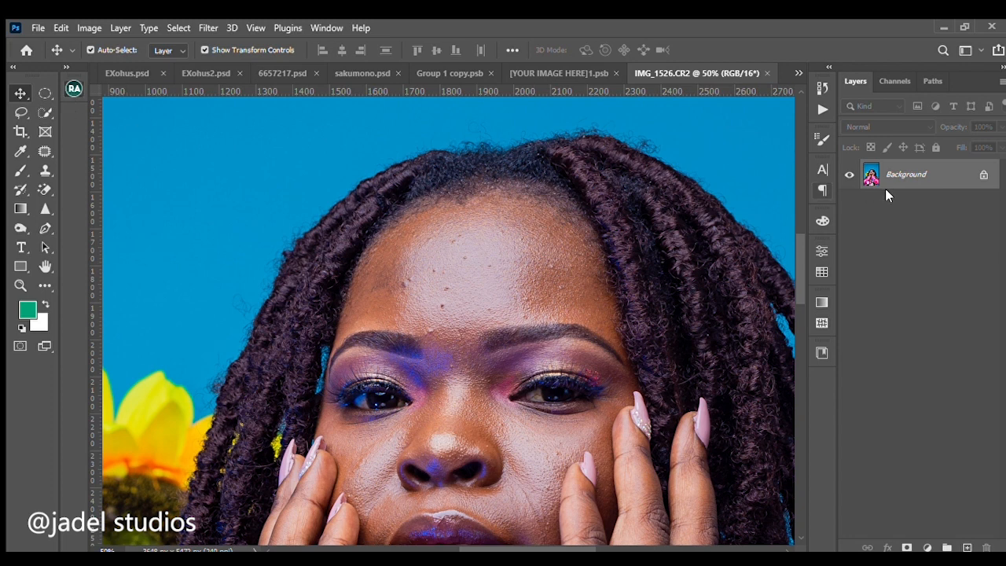
scroll(580, 230, down, 3)
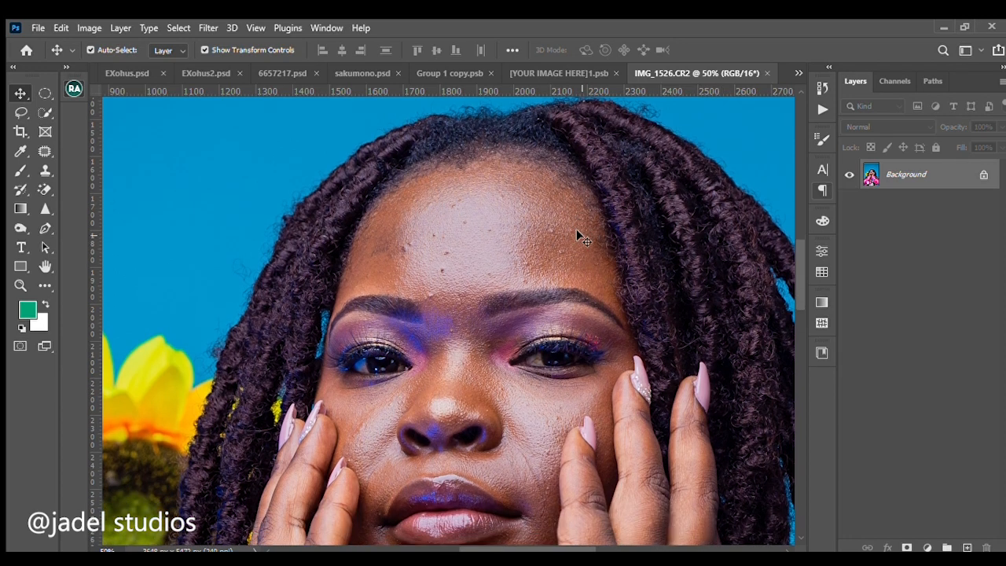
key(ctrl+j)
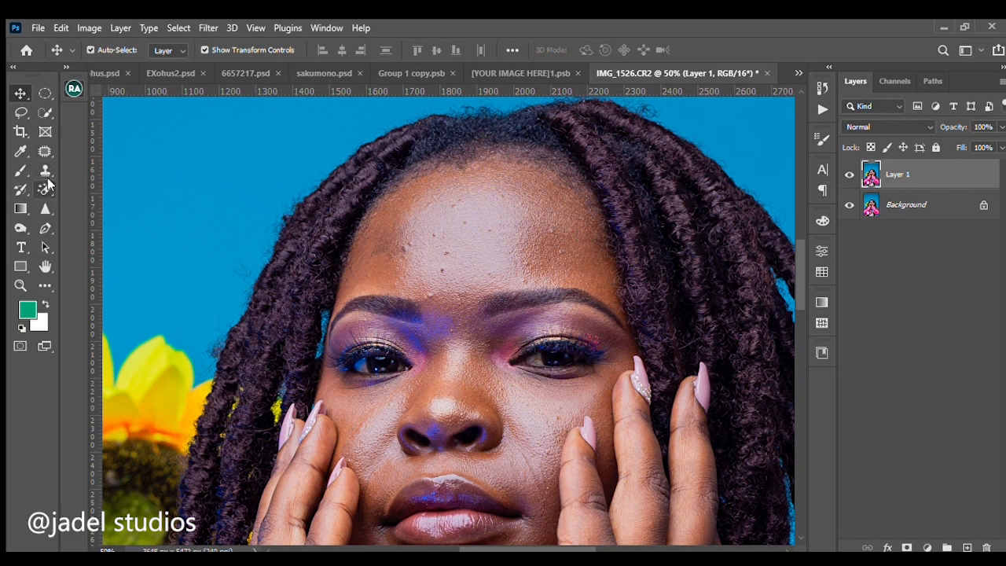
Remove the spots and blemishes on the forehead and face with the Healing Brush at size 45
click(41, 151)
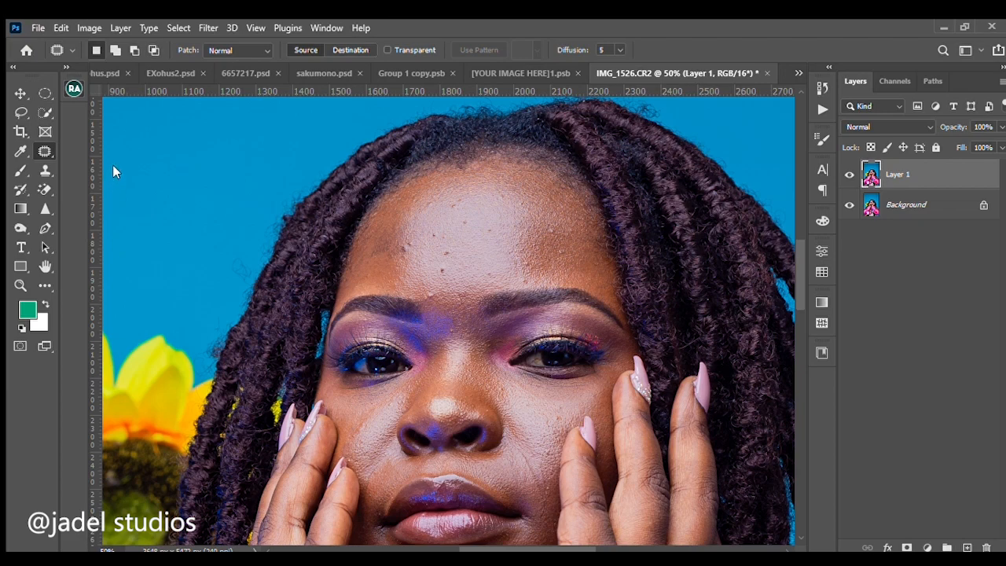
key(shift+j)
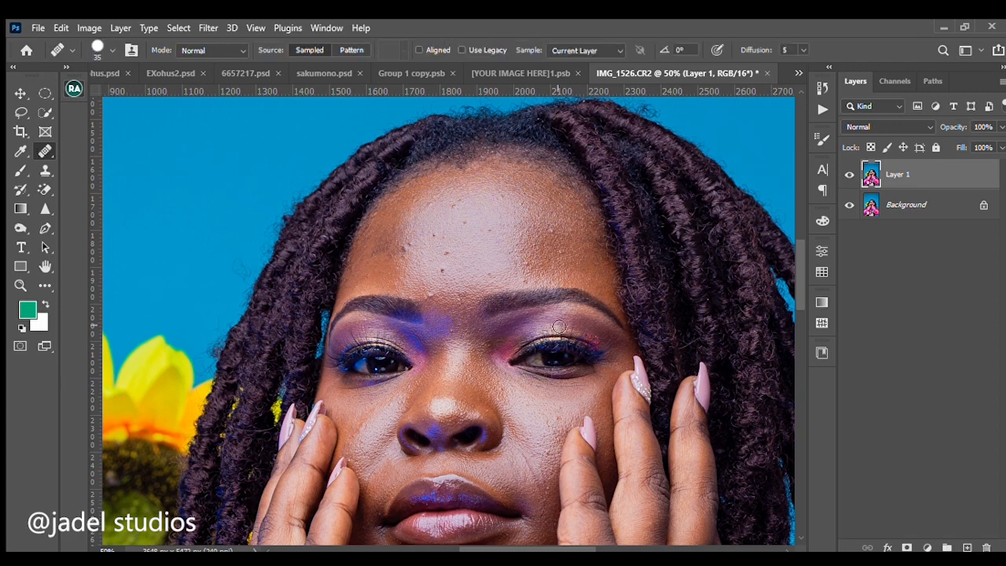
scroll(424, 277, up, 2)
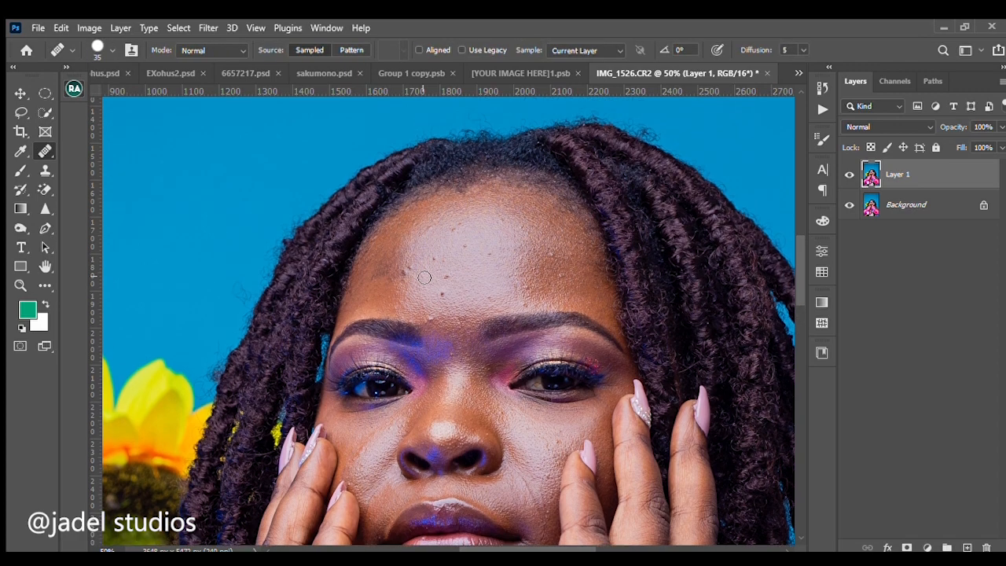
key(bracketright)
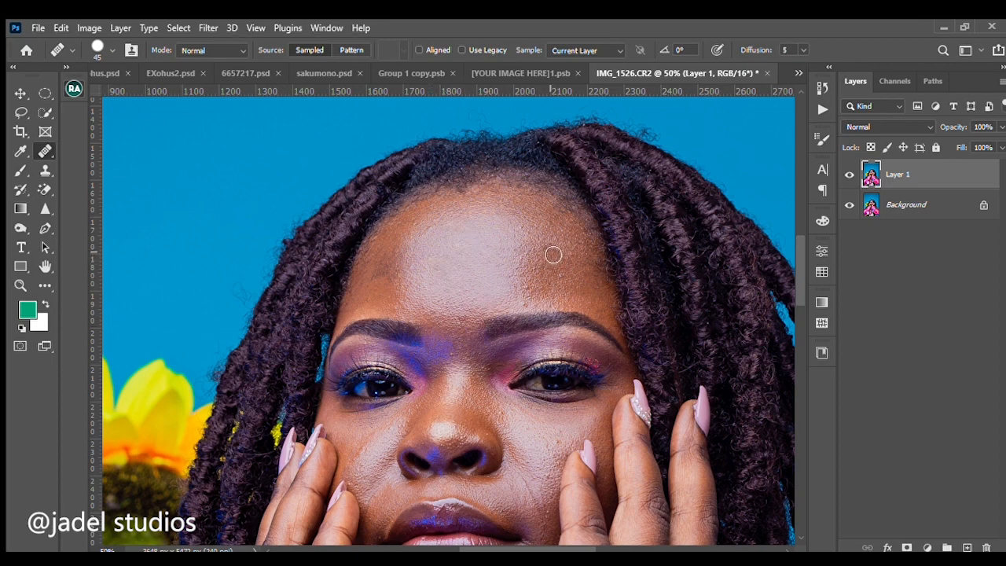
scroll(553, 255, down, 4)
scroll(540, 179, up, 1)
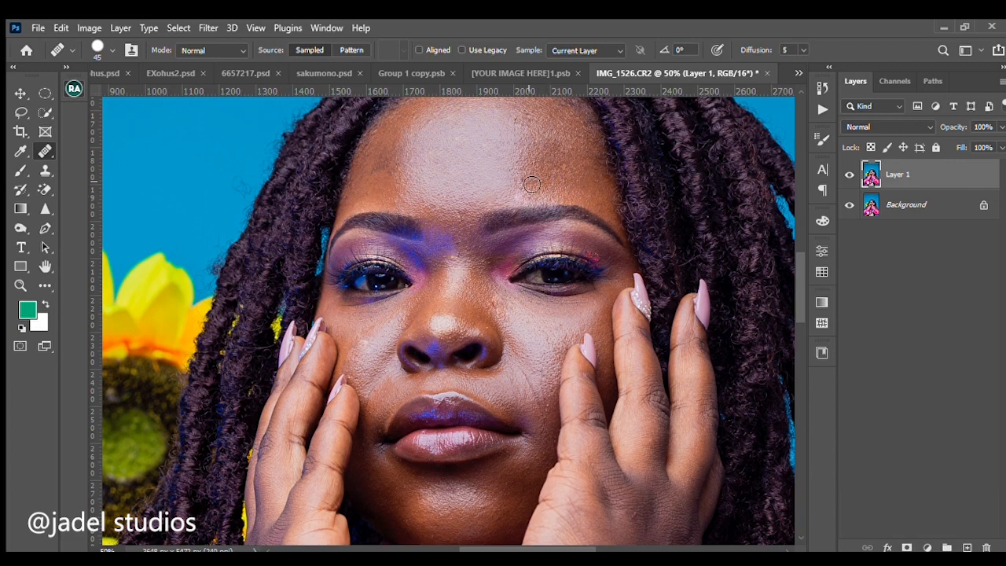
Compare the face before and after healing by hiding and showing Layer 1, and check the whole portrait
scroll(533, 184, up, 2)
click(850, 173)
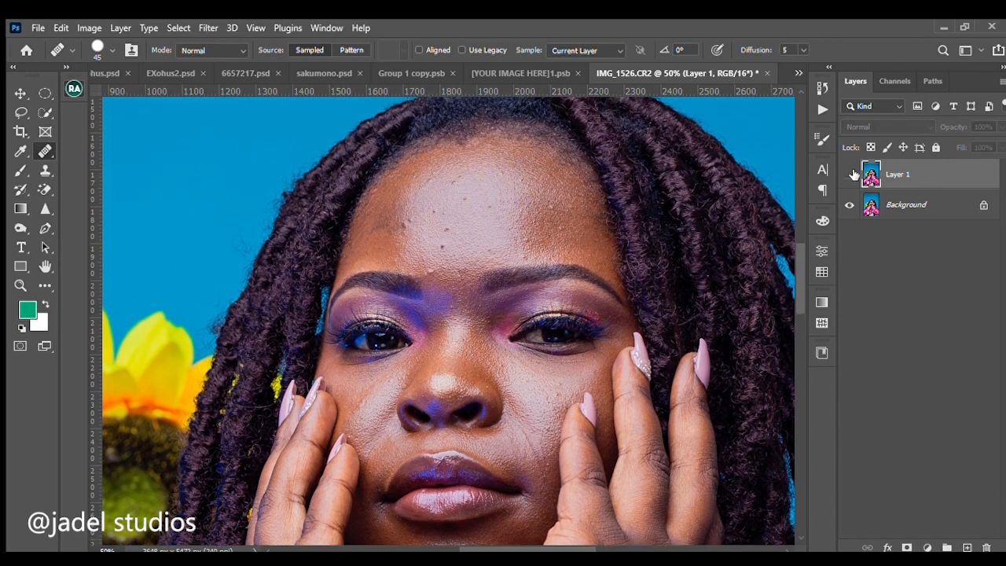
click(852, 174)
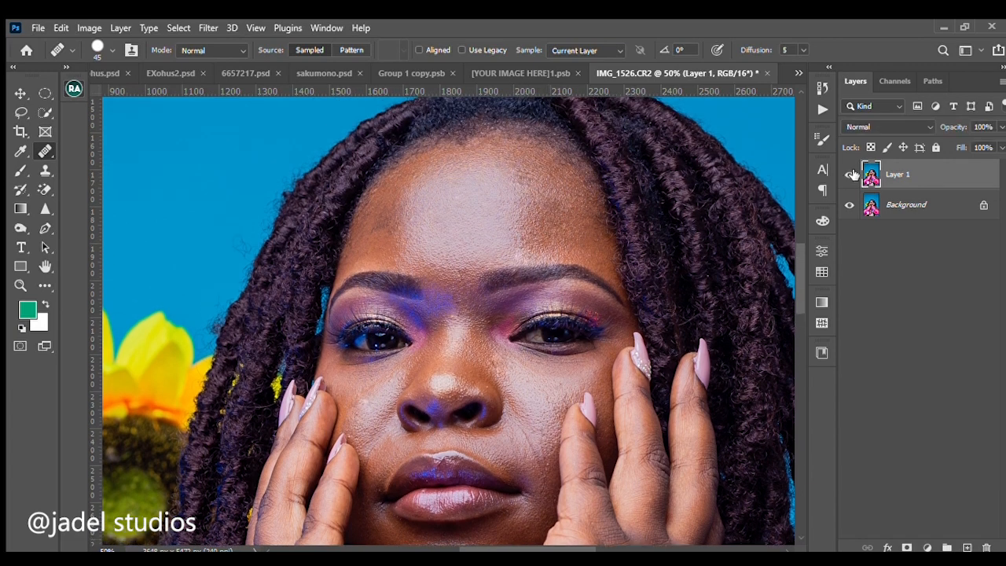
click(851, 174)
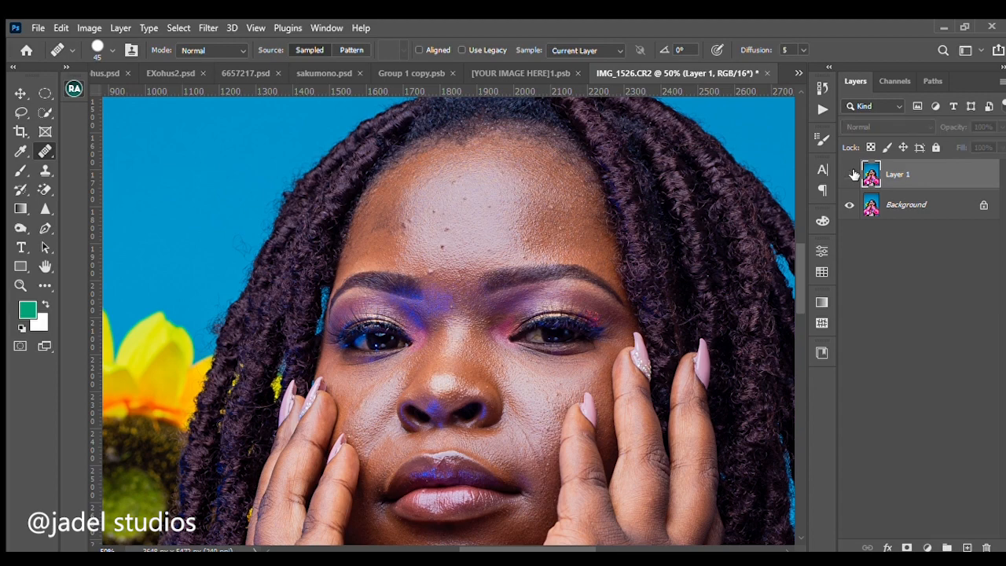
click(851, 174)
key(ctrl+minus)
key(ctrl+minus)
key(ctrl+minus)
key(ctrl+minus)
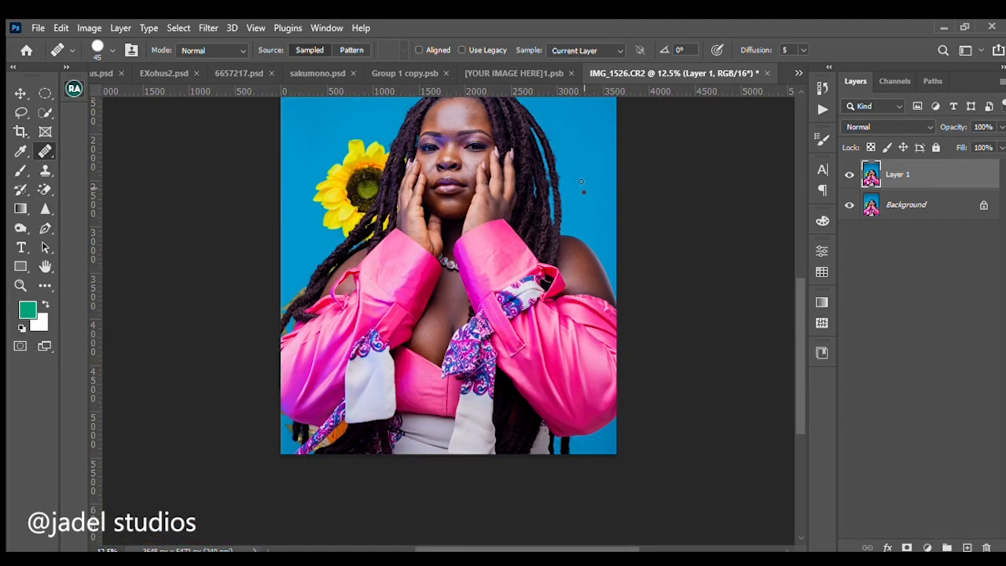
key(ctrl+plus)
key(ctrl+plus)
key(ctrl+plus)
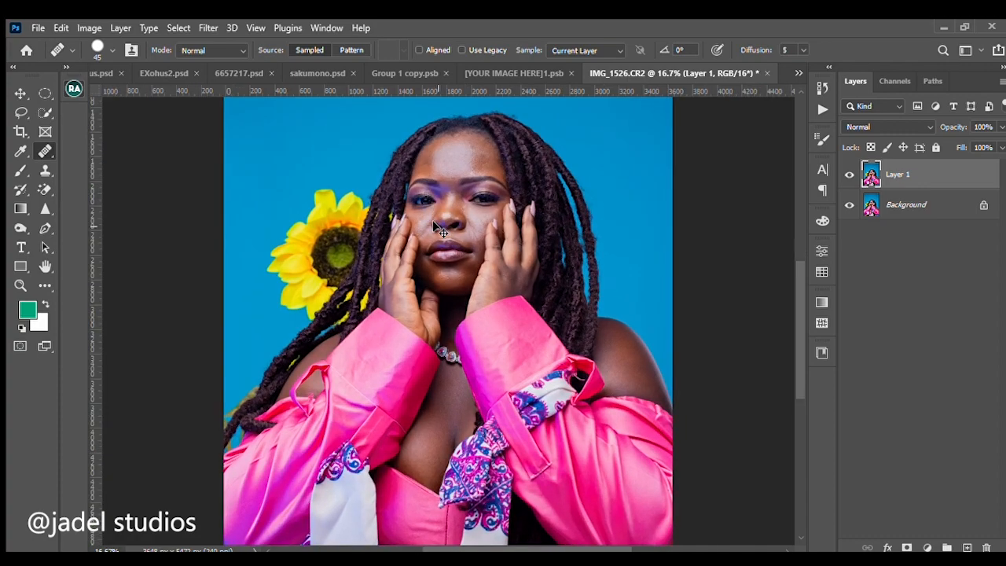
scroll(438, 226, up, 5)
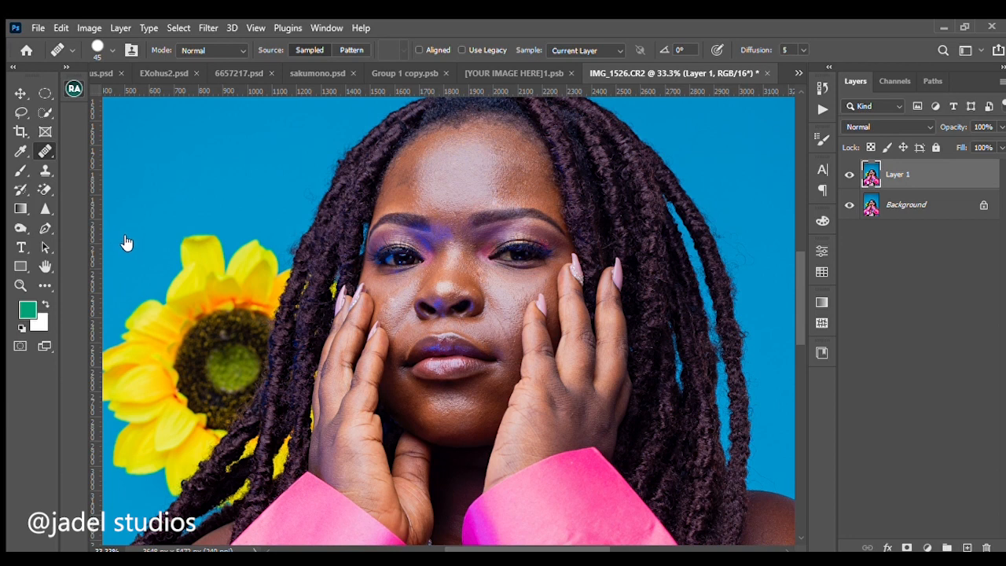
Run the 16-bit Gaussian Blur frequency separation on the portrait, choosing a blur radius that softens the skin texture
click(125, 236)
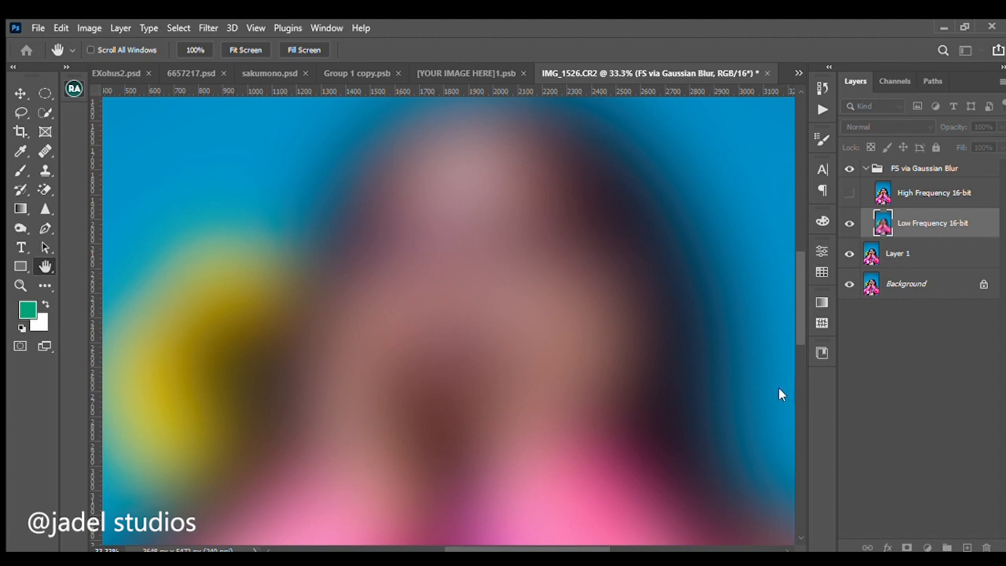
drag(761, 383, 741, 383)
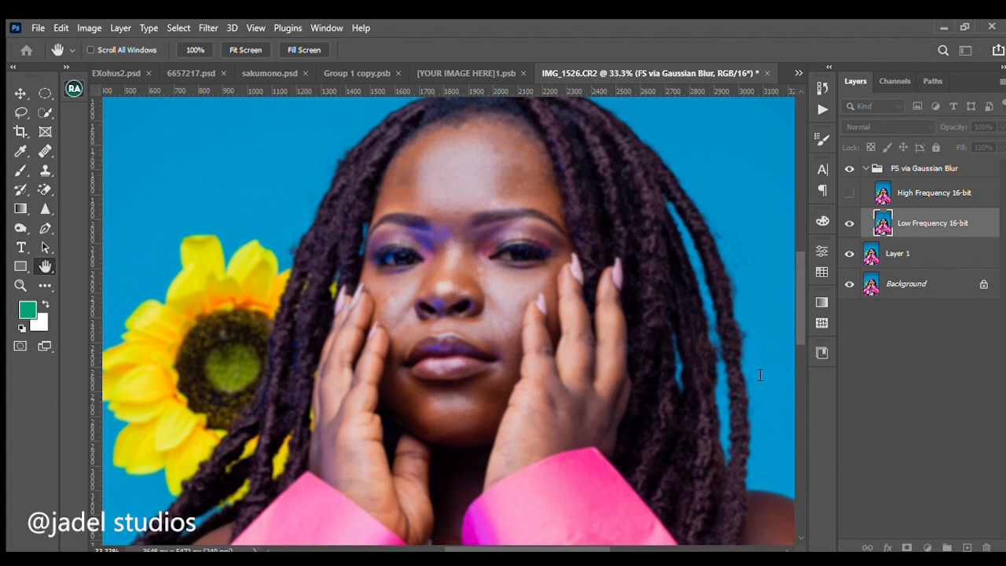
text(0)
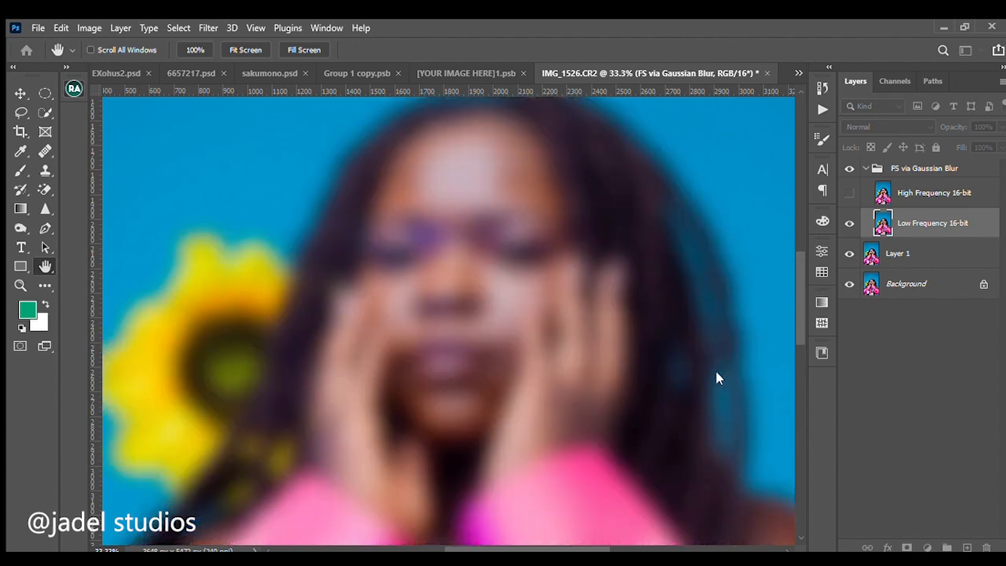
key(BackSpace)
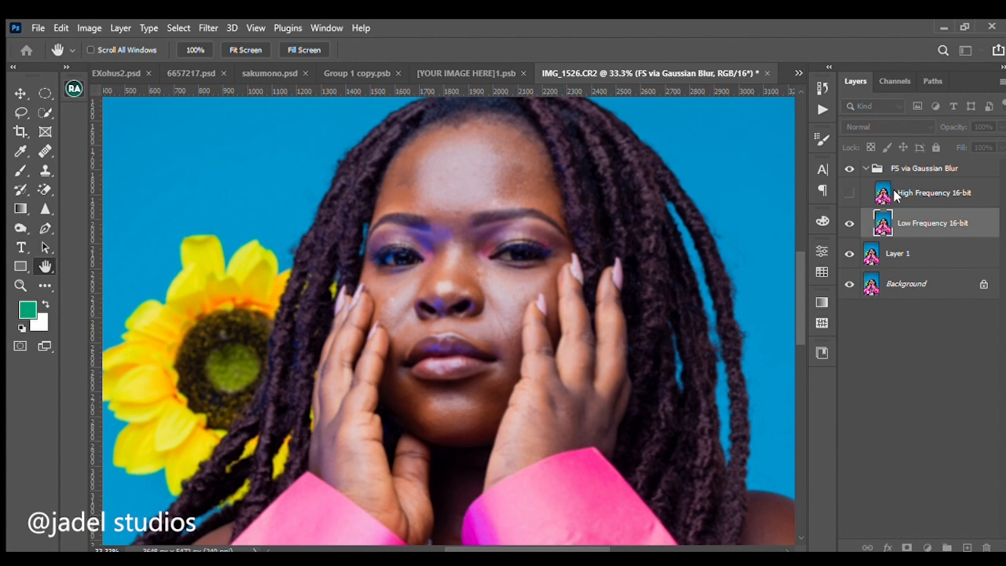
key(j)
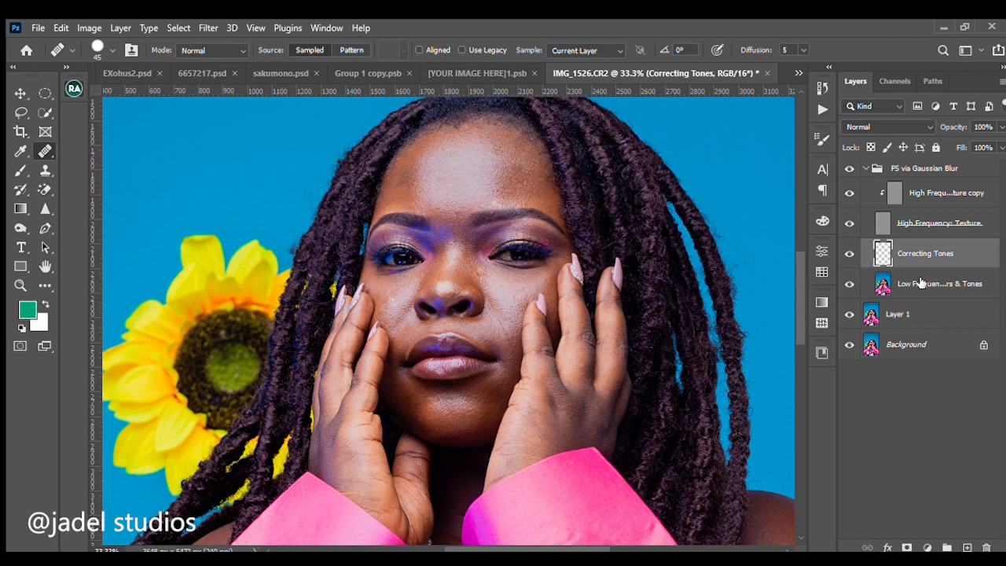
Configure the Mixer Brush with Wet 40%, Load 40%, Mix 20% and Flow 16%
scroll(578, 248, up, 2)
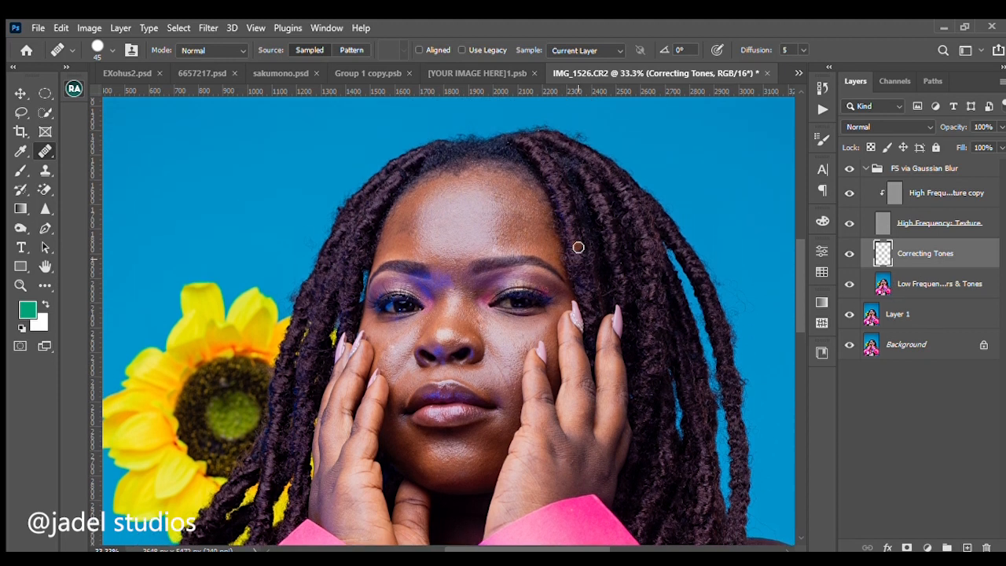
scroll(578, 248, down, 2)
click(21, 169)
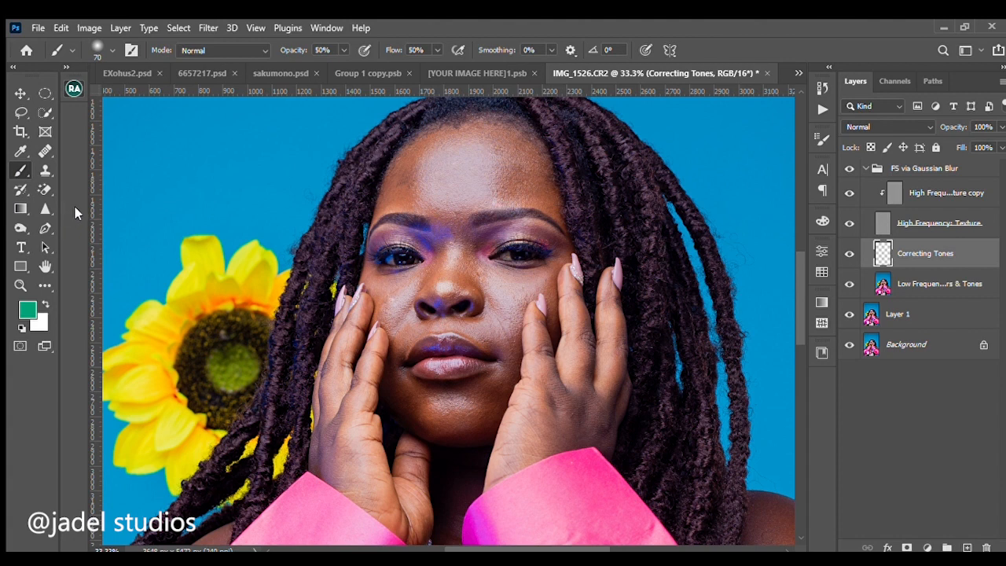
key(shift+b)
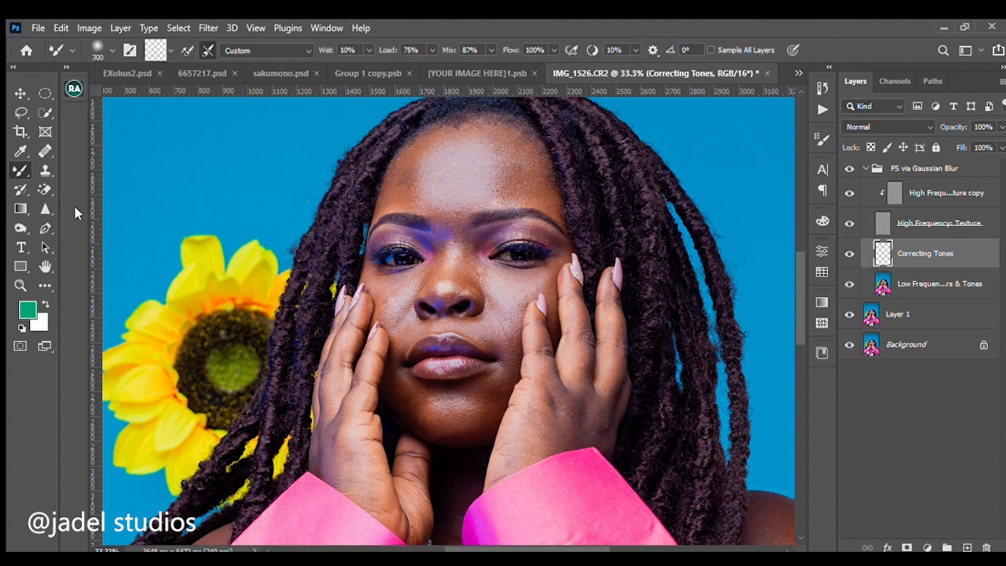
click(343, 50)
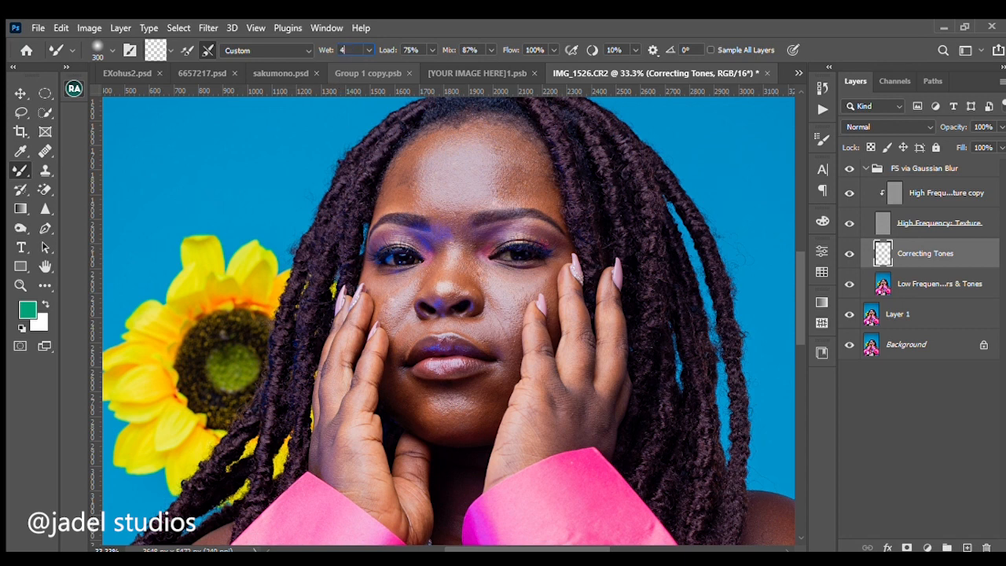
text(40)
drag(423, 49, 381, 37)
text(4)
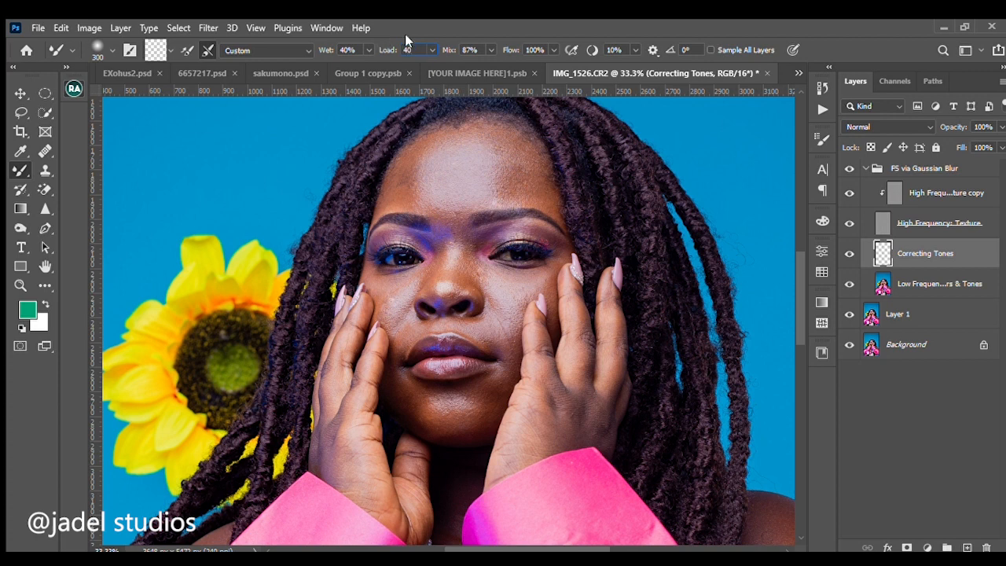
click(472, 50)
key(Tab)
text(16)
key(Tab)
Duplicate the Low Frequency: Colors & Tones layer and hide the original
click(904, 287)
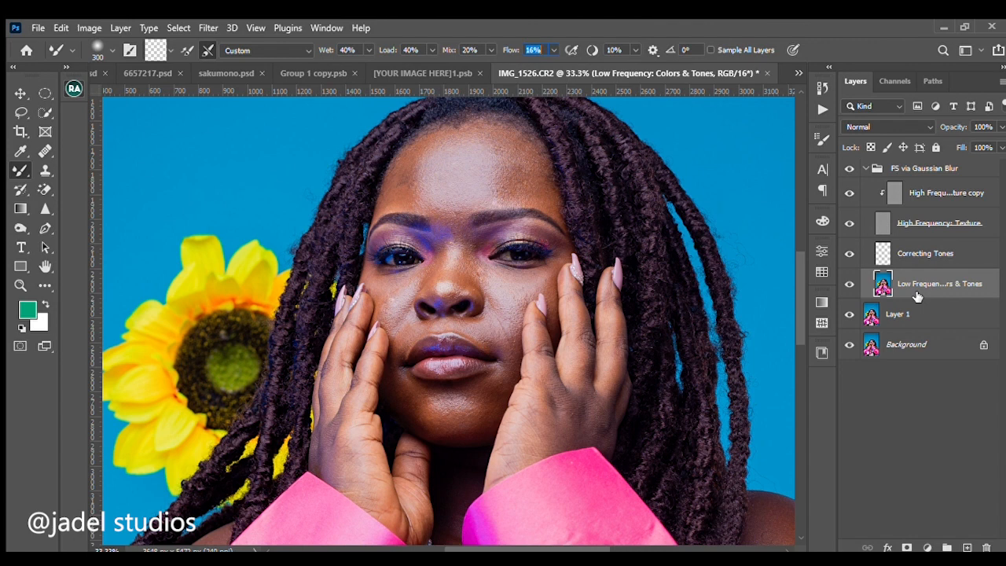
key(ctrl+j)
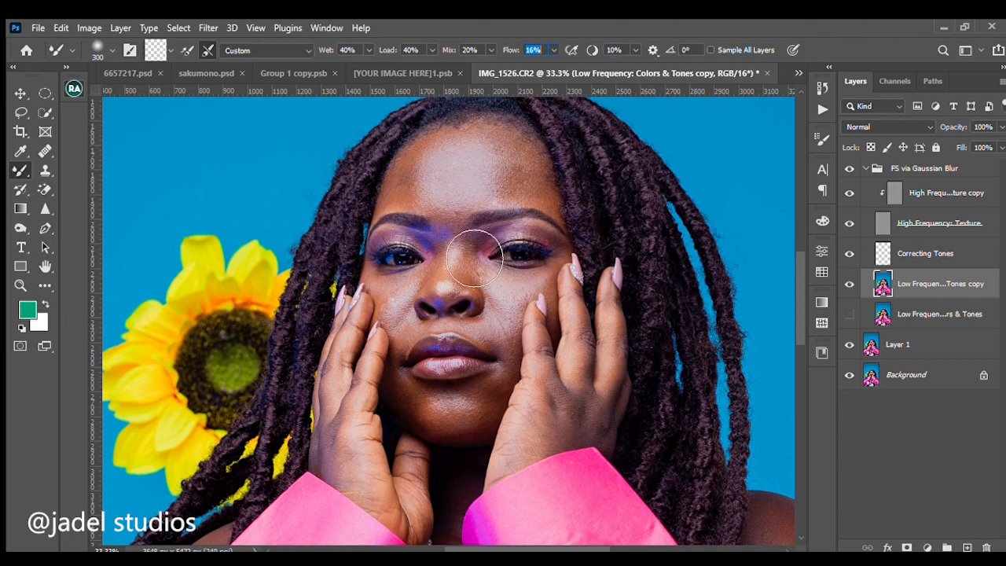
Blend the skin tones across the forehead, nose, cheeks and chin on the low frequency copy, using small Mixer Brush sizes such as 125
scroll(446, 233, up, 1)
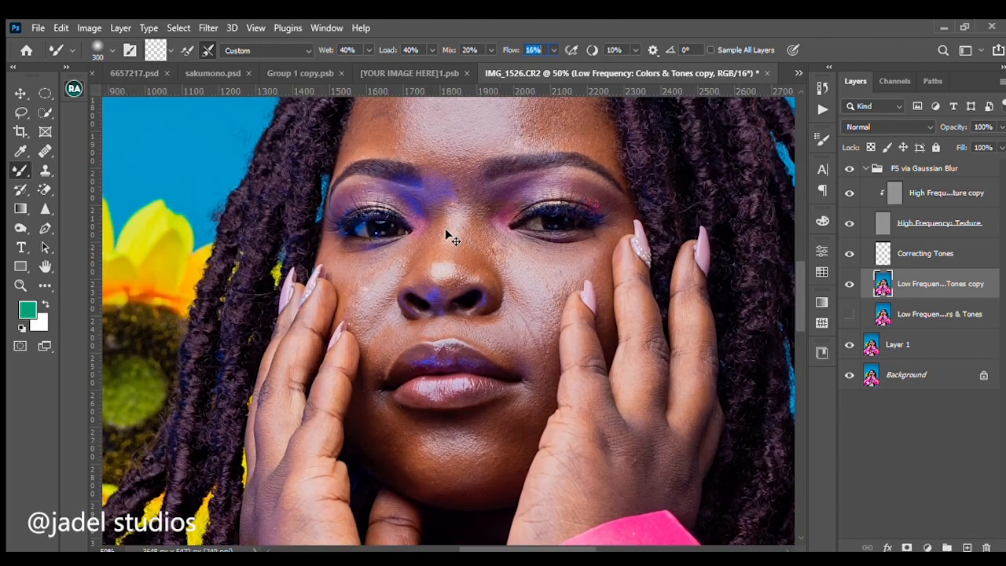
key(ctrl+minus)
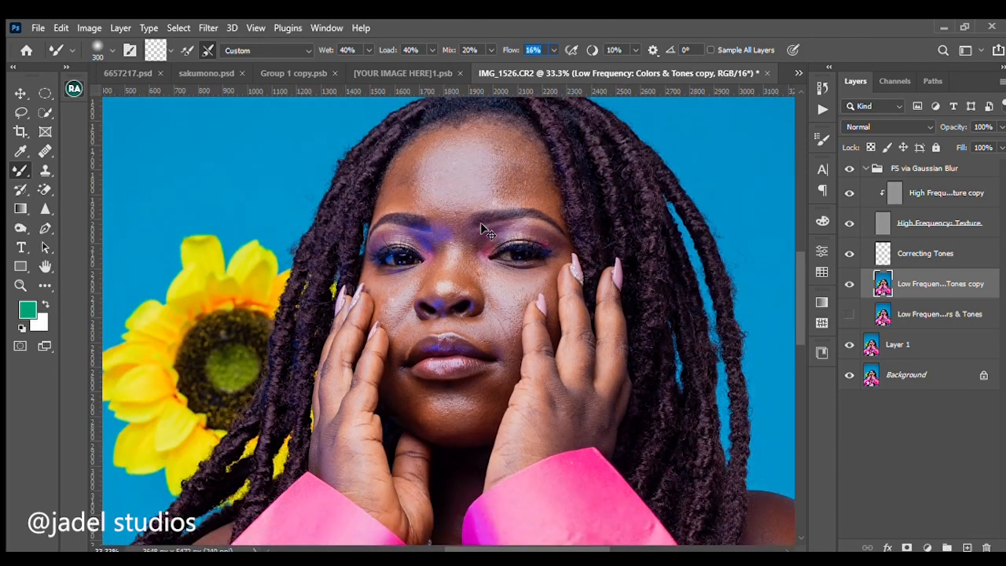
key(ctrl+minus)
key(bracketleft)
key(bracketleft)
key(bracketleft)
key(bracketleft)
key(bracketleft)
key(bracketleft)
key(bracketleft)
key(bracketleft)
key(bracketleft)
key(bracketleft)
key(bracketleft)
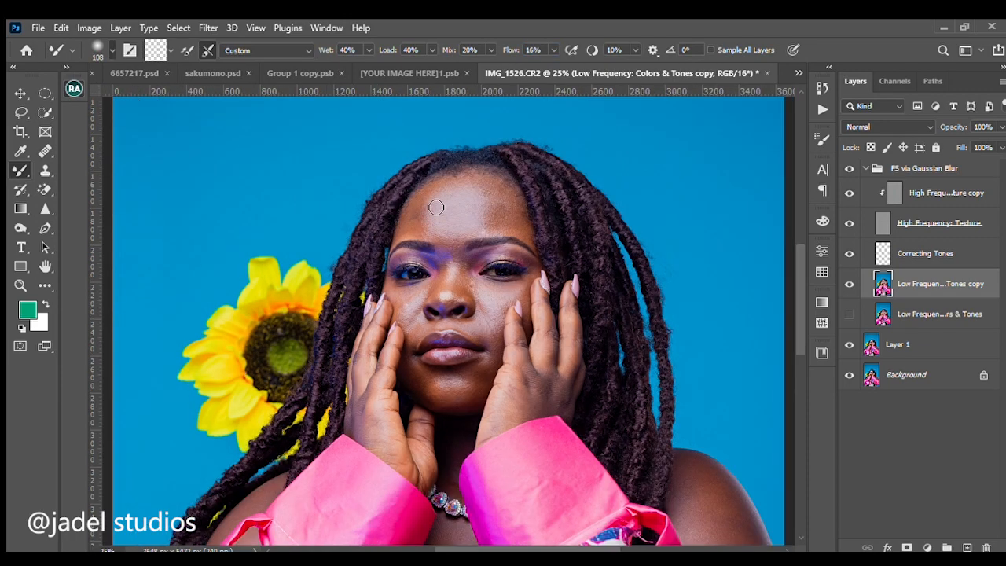
key(bracketright)
key(bracketright)
key(bracketright)
key(bracketright)
key(ctrl+plus)
key(bracketleft)
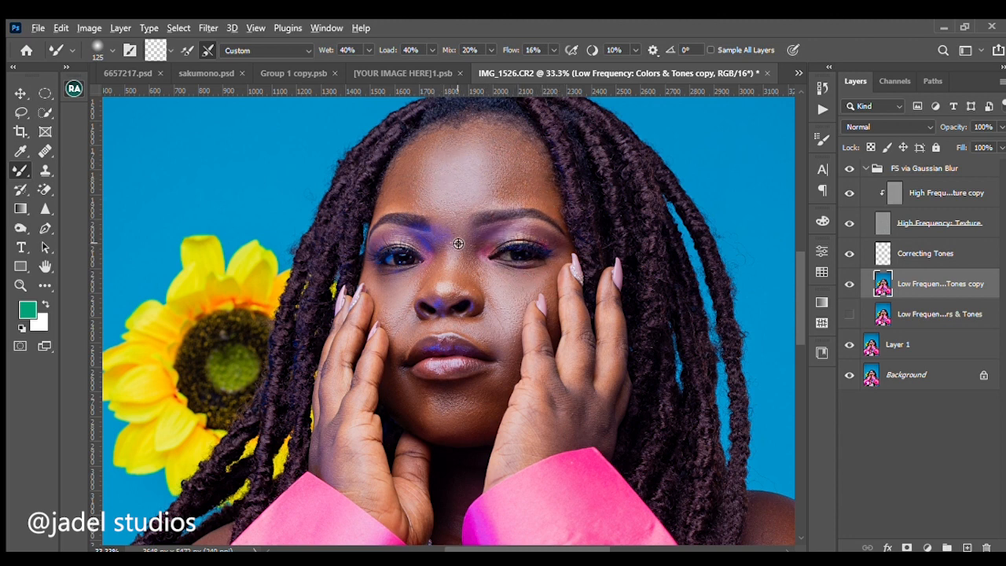
Smooth the forehead tones further with the Mixer Brush enlarged to size 200
key(])
key(])
key(])
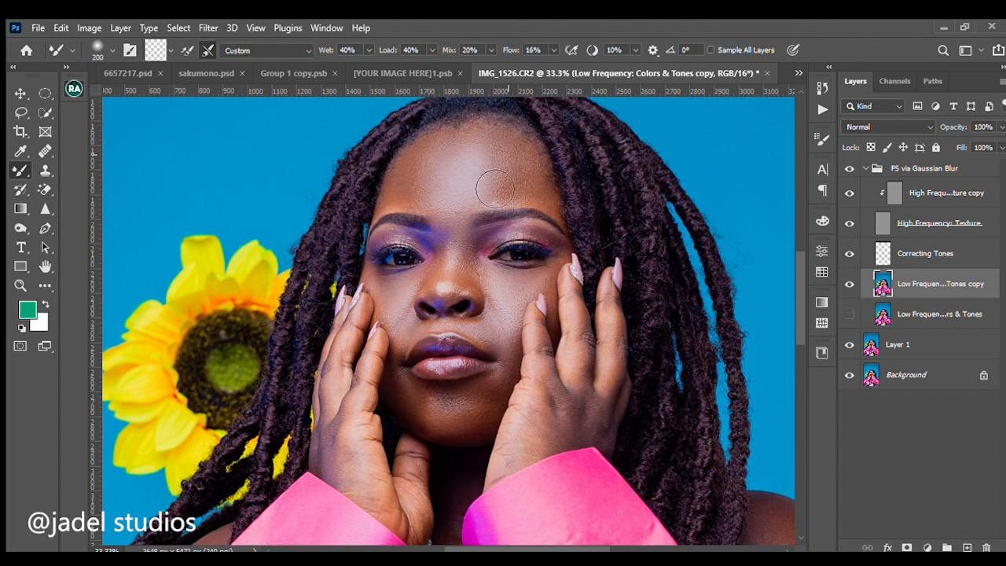
Blend the skin under the eyes and beside the nose with the Mixer Brush reduced to size 100
key([)
key([)
key([)
key([)
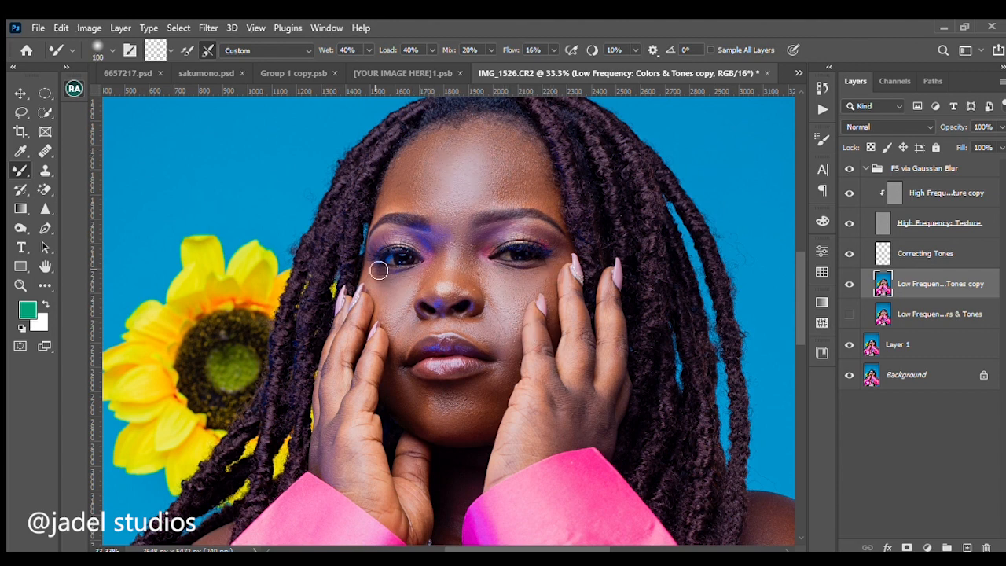
scroll(385, 272, down, 3)
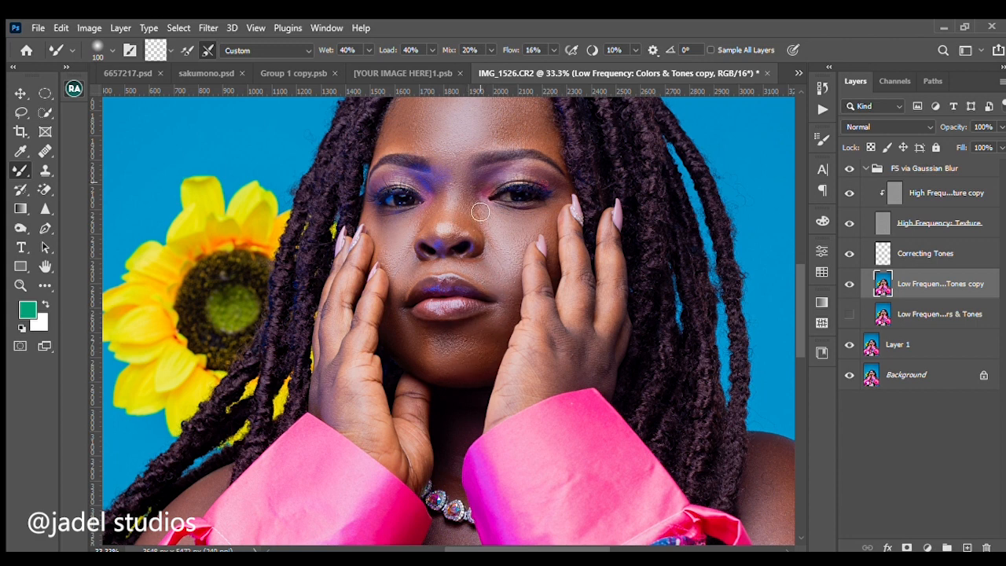
Blend the skin tones on the hands with the Mixer Brush, enlarging it to size 175
scroll(550, 241, down, 3)
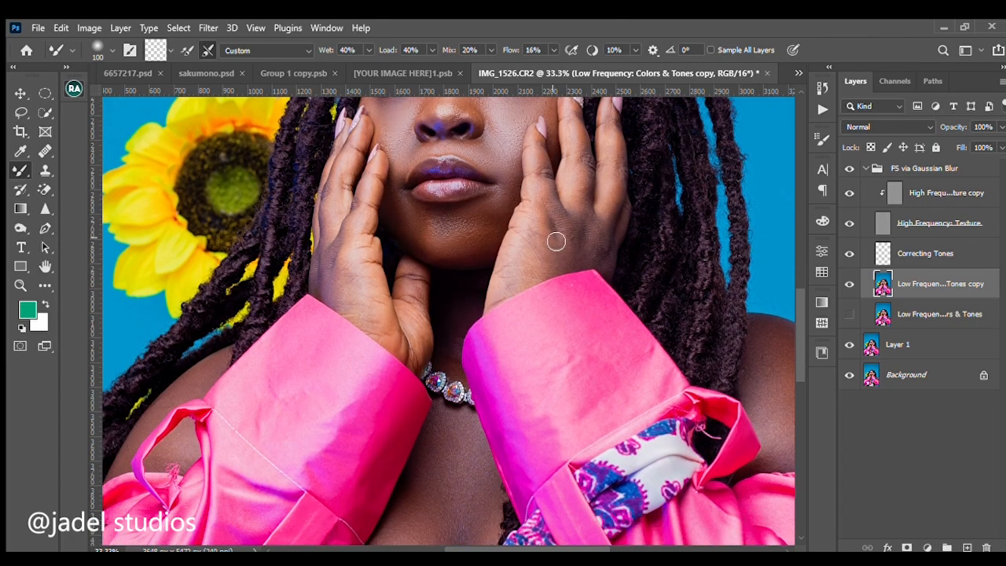
scroll(551, 246, up, 1)
scroll(544, 252, down, 1)
key(bracketright)
key(bracketright)
key(bracketright)
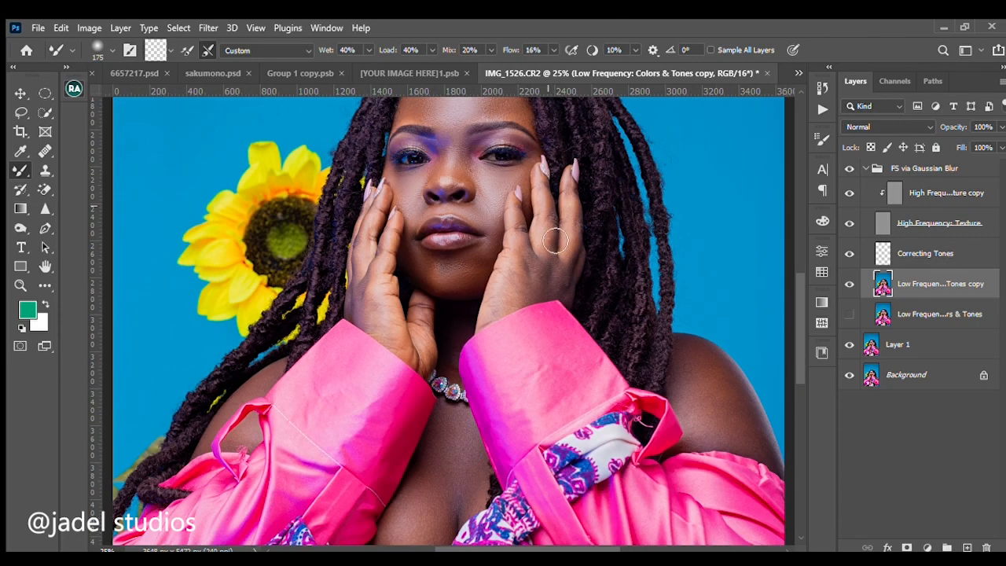
Smooth the broad skin tones on the chest and bare shoulder with the Mixer Brush enlarged to size 300
scroll(370, 295, down, 2)
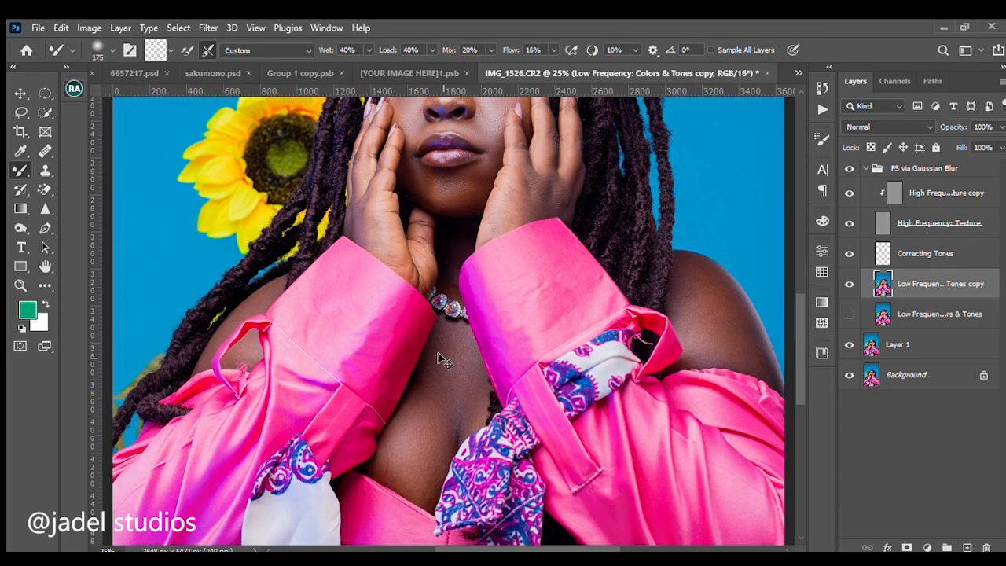
scroll(434, 376, down, 1)
key(bracketright)
key(bracketright)
key(bracketright)
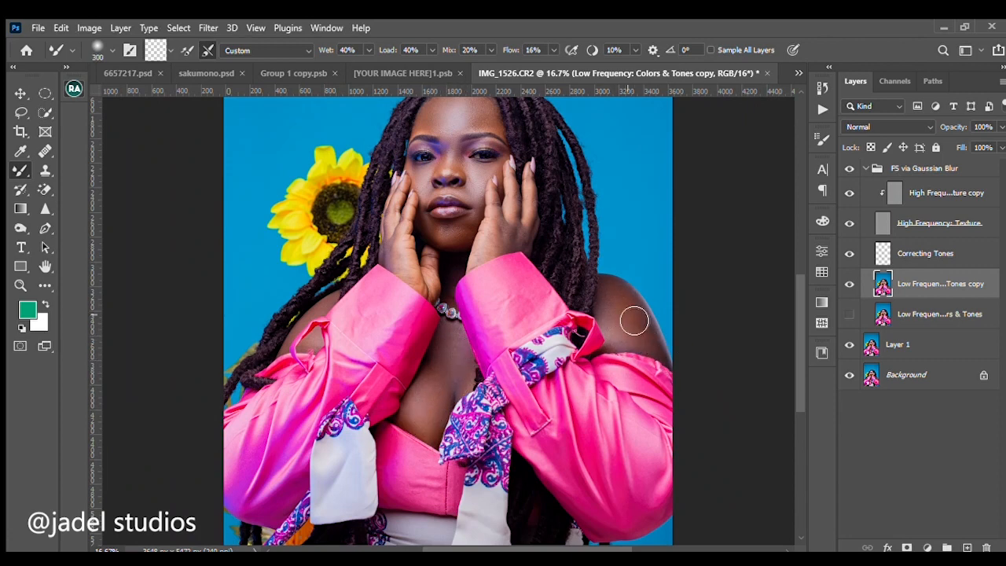
Refine the blending with the Mixer Brush at size 175 on the chest and size 200 on the shoulder
key(bracketleft)
key(bracketleft)
key(bracketleft)
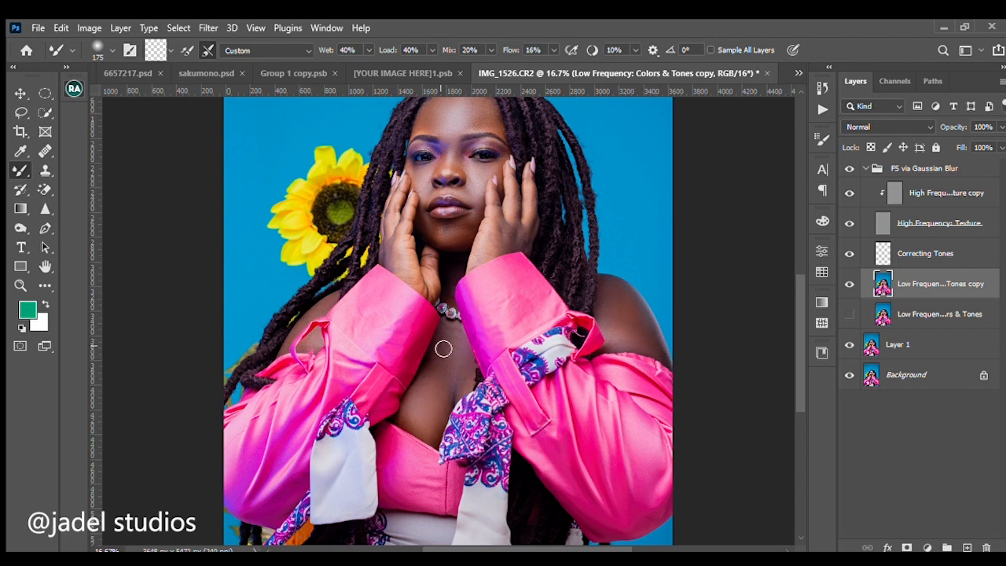
key(bracketright)
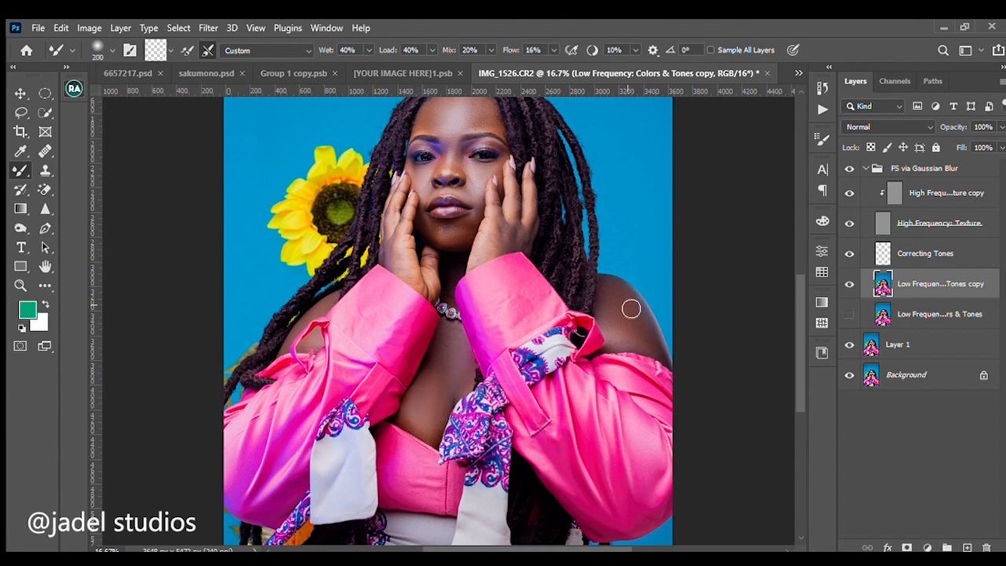
Compare the low frequency copy with the original on the face, leaving both low frequency layers visible
scroll(472, 264, up, 1)
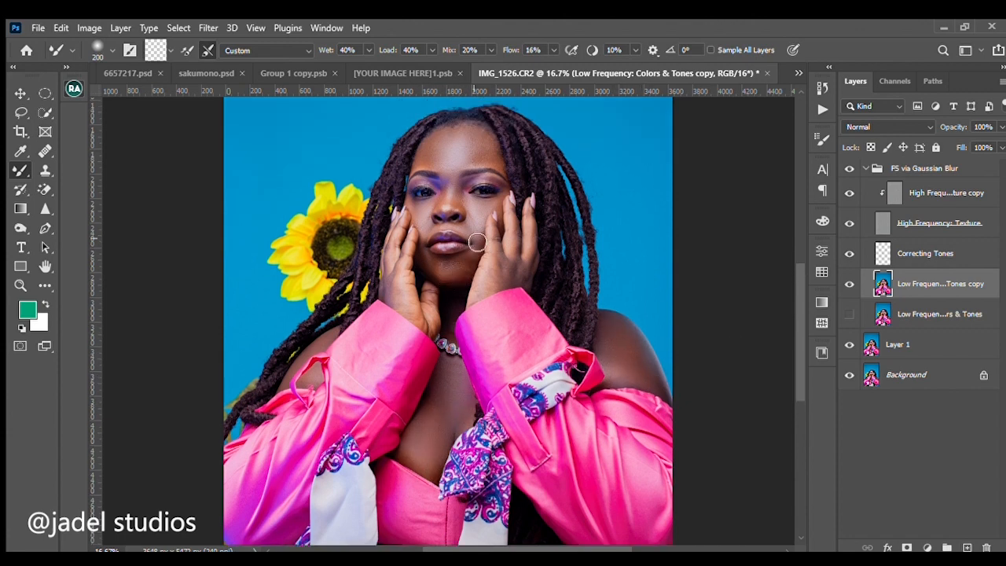
scroll(488, 164, up, 1)
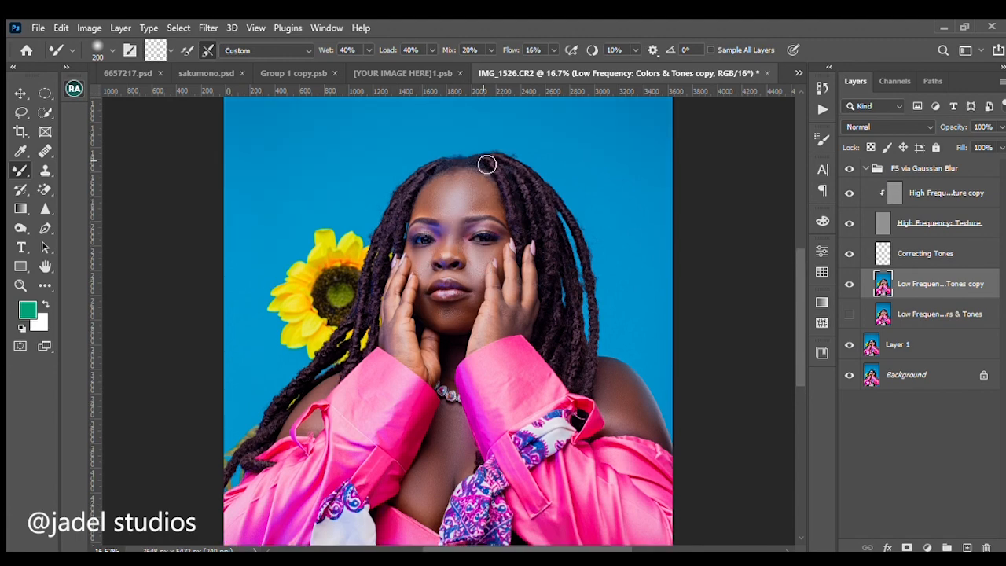
key(ctrl+plus)
key(ctrl+plus)
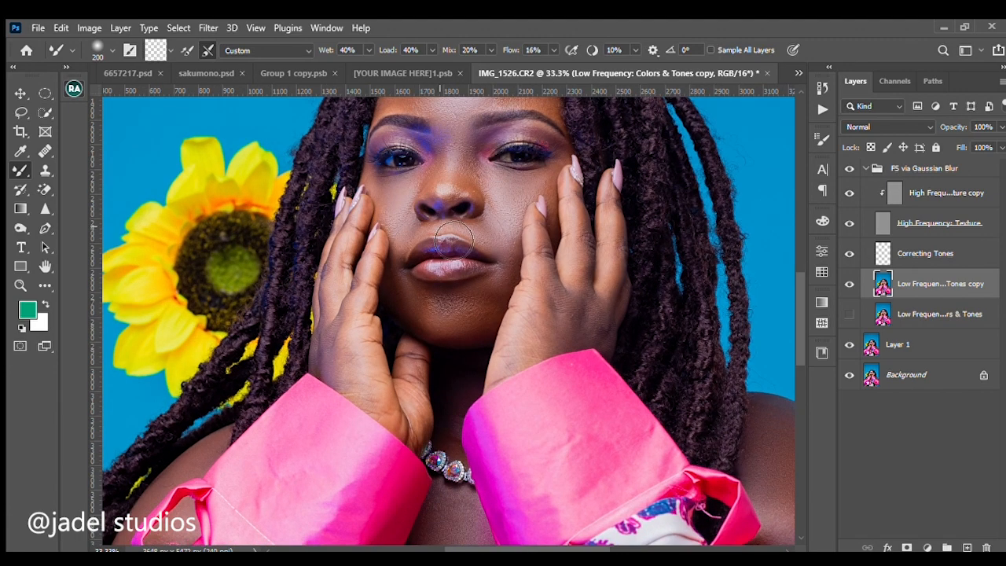
click(849, 285)
click(851, 307)
click(849, 285)
scroll(622, 326, up, 2)
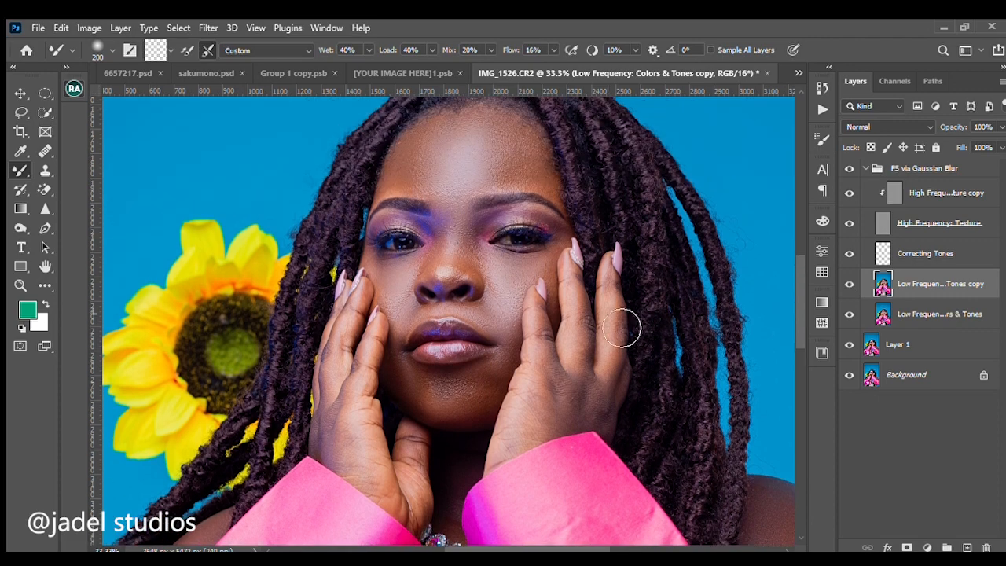
Blend the skin around the eyes with the Mixer Brush reduced to size 70
key(ctrl+minus)
key(ctrl+minus)
key(ctrl+plus)
key(ctrl+plus)
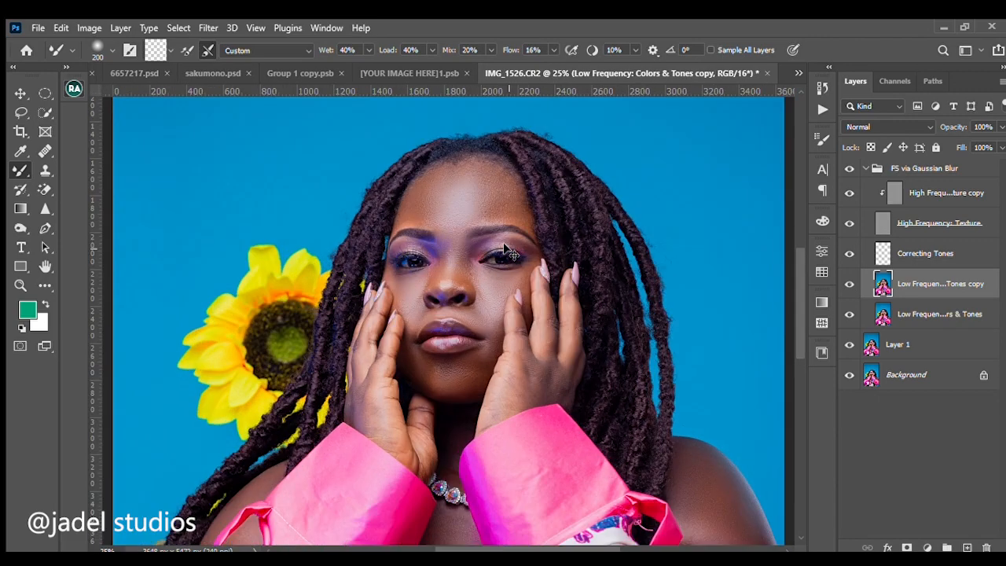
scroll(393, 313, up, 2)
key(bracketleft)
key(bracketleft)
key(bracketleft)
key(bracketleft)
key(bracketleft)
key(bracketleft)
key(bracketleft)
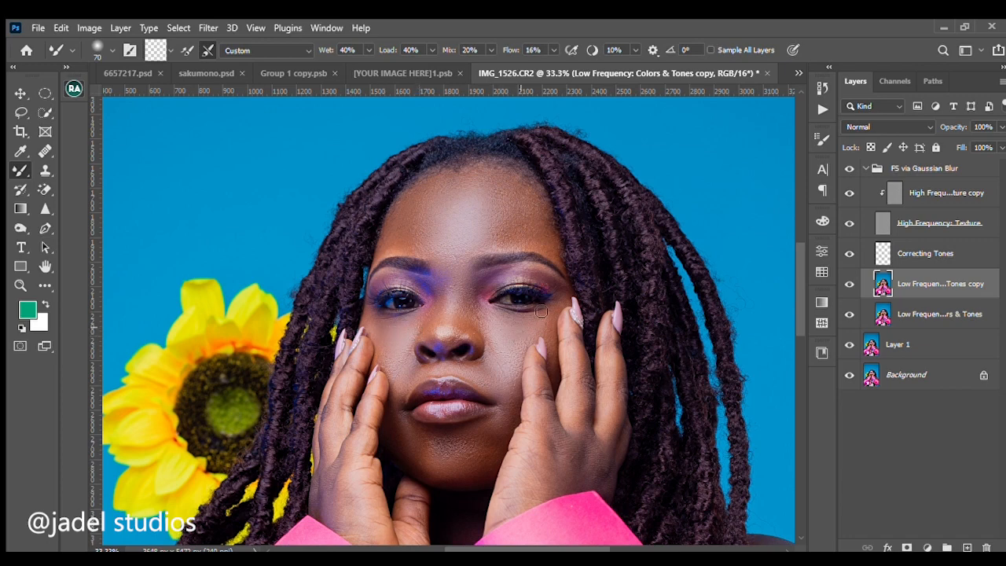
Compare the whole portrait with and without the FS via Gaussian Blur group and check the group's opacity
key(ctrl+minus)
key(ctrl+minus)
key(ctrl+minus)
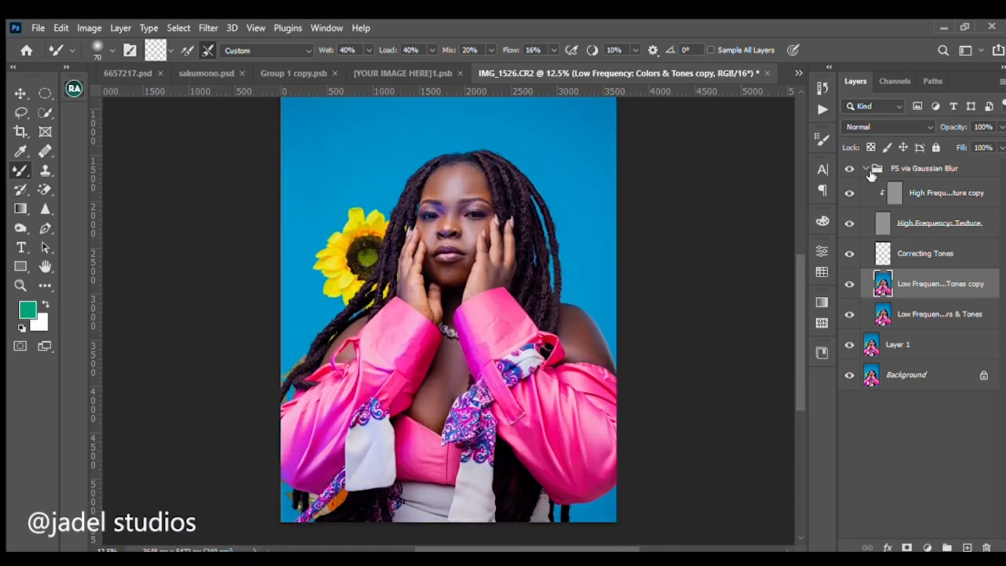
scroll(499, 231, up, 1)
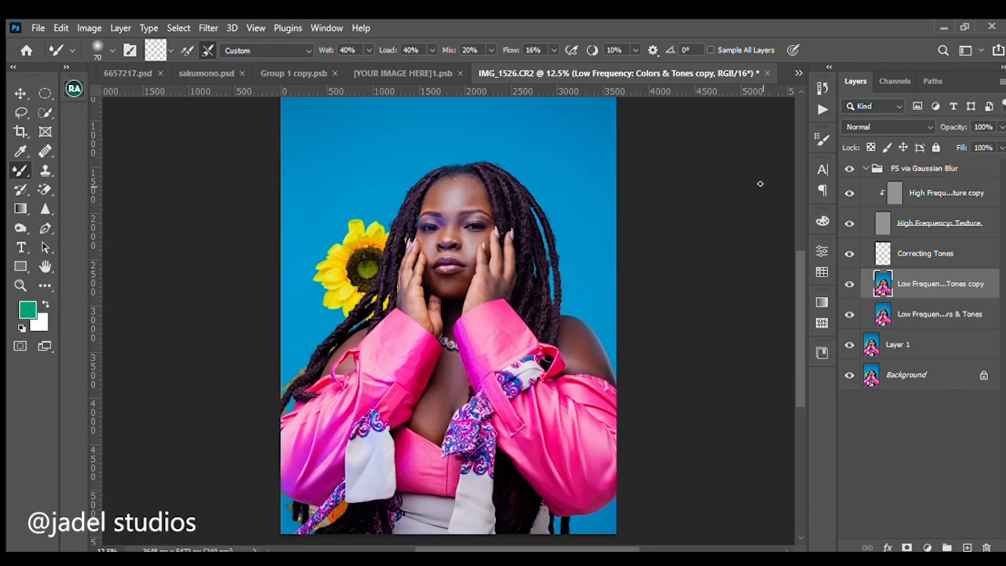
click(851, 169)
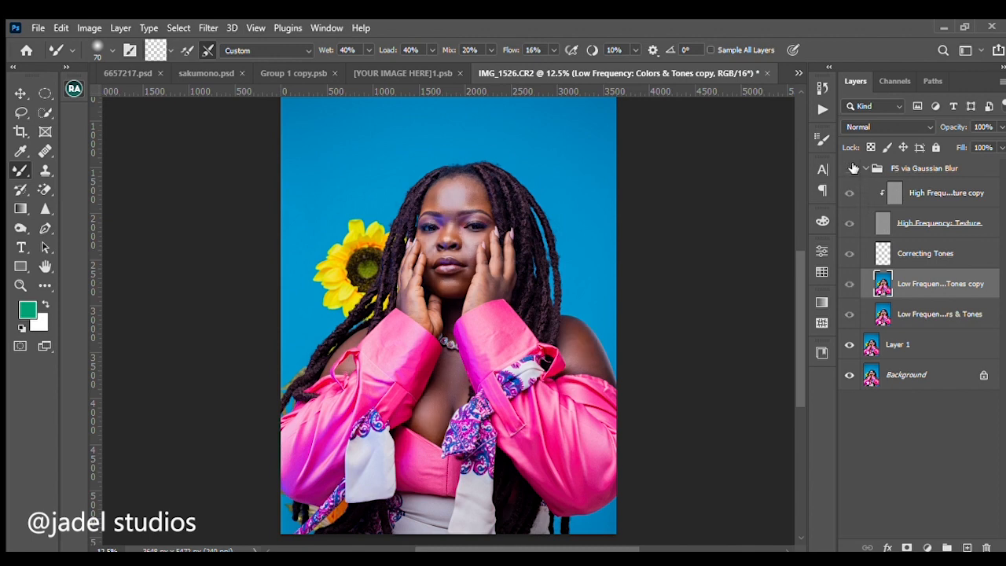
click(851, 168)
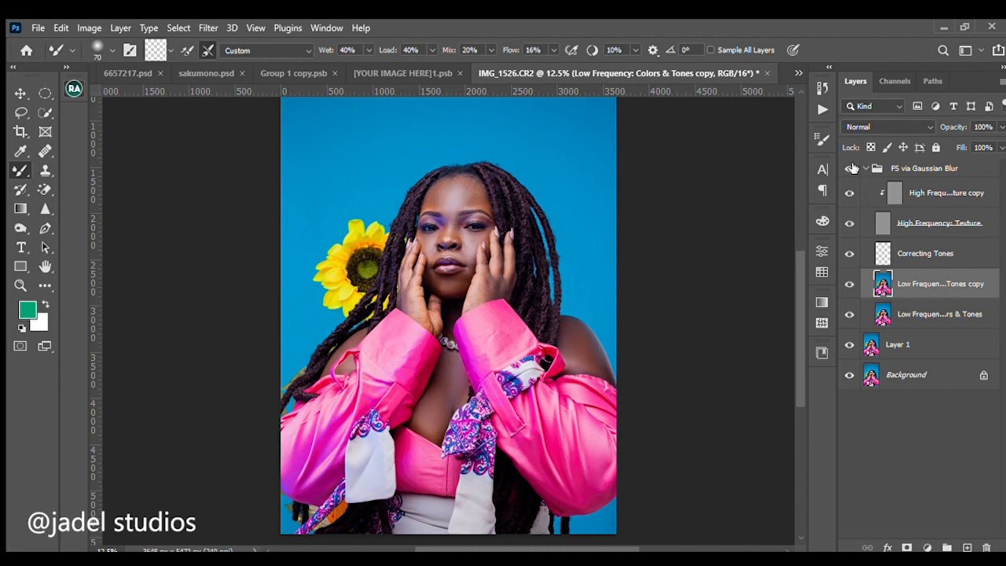
click(853, 167)
click(853, 169)
mouse_move(958, 128)
mouse_down()
mouse_move(935, 140)
mouse_move(906, 135)
mouse_up()
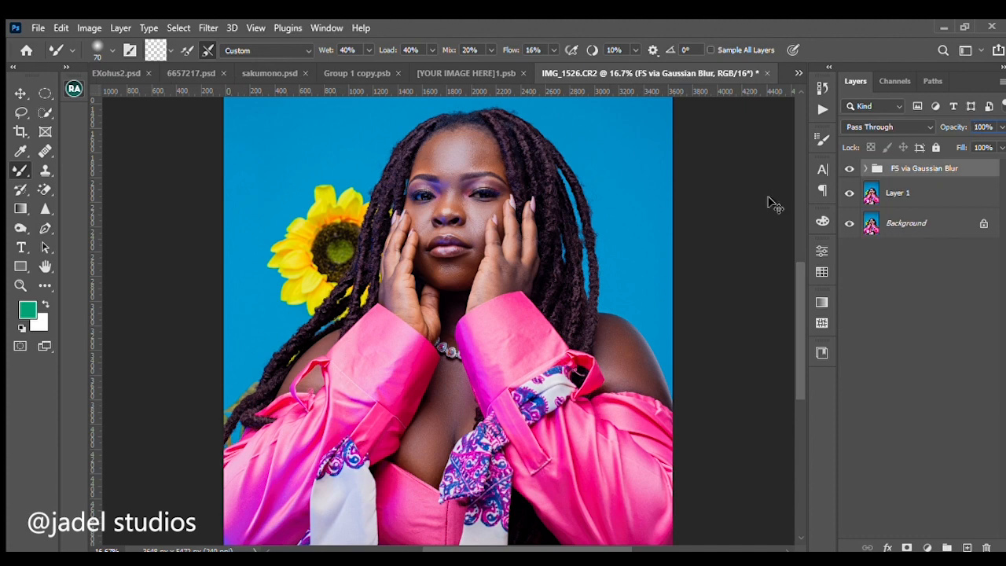
Brighten the face highlights by painting white on the Dodge Curve mask with a size 400 brush at 30% opacity and 100% flow
key(ctrl+minus)
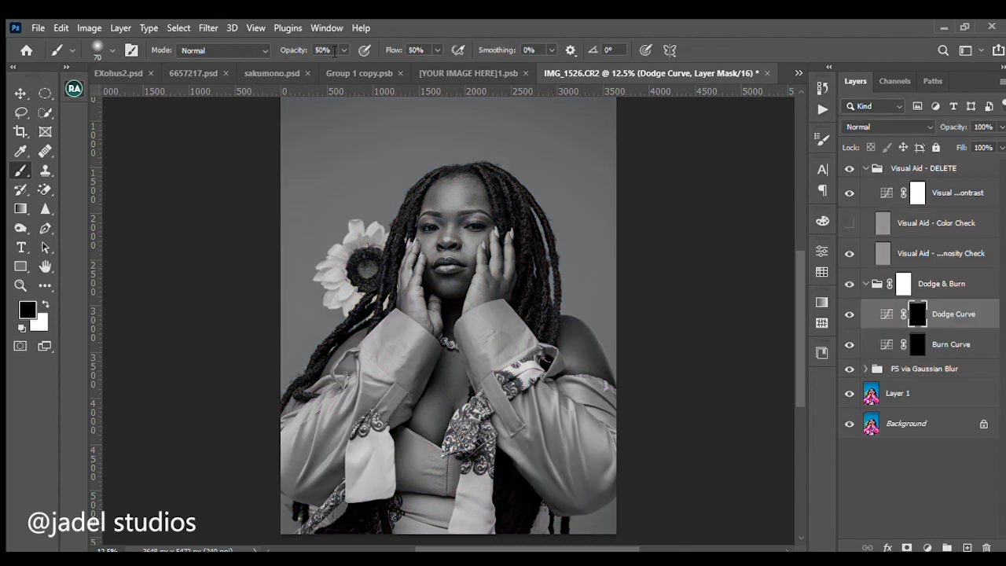
click(334, 51)
text(30)
key(Return)
key(shift+0)
key(x)
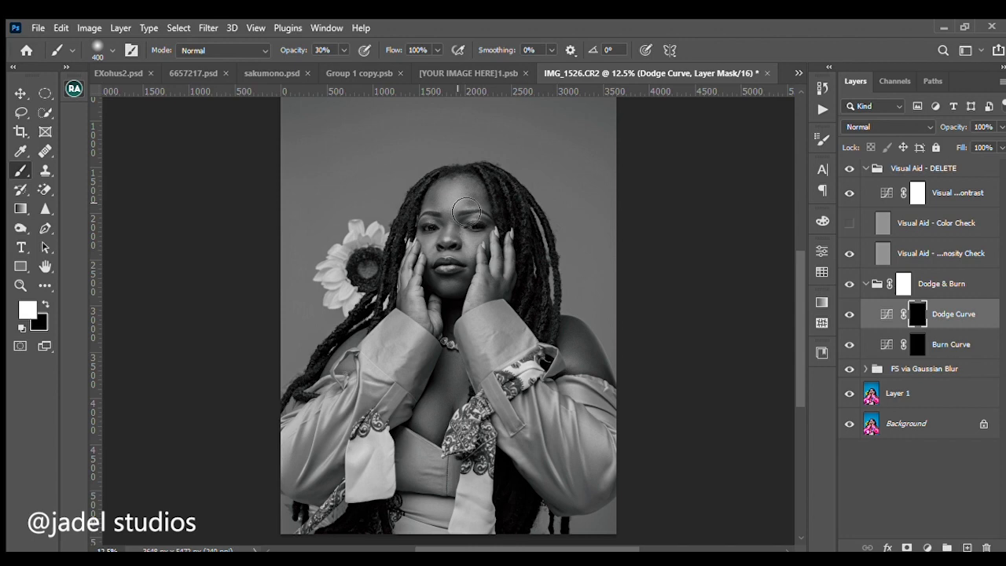
mouse_move(467, 212)
mouse_down()
mouse_move(452, 198)
mouse_move(469, 206)
mouse_move(452, 243)
mouse_up()
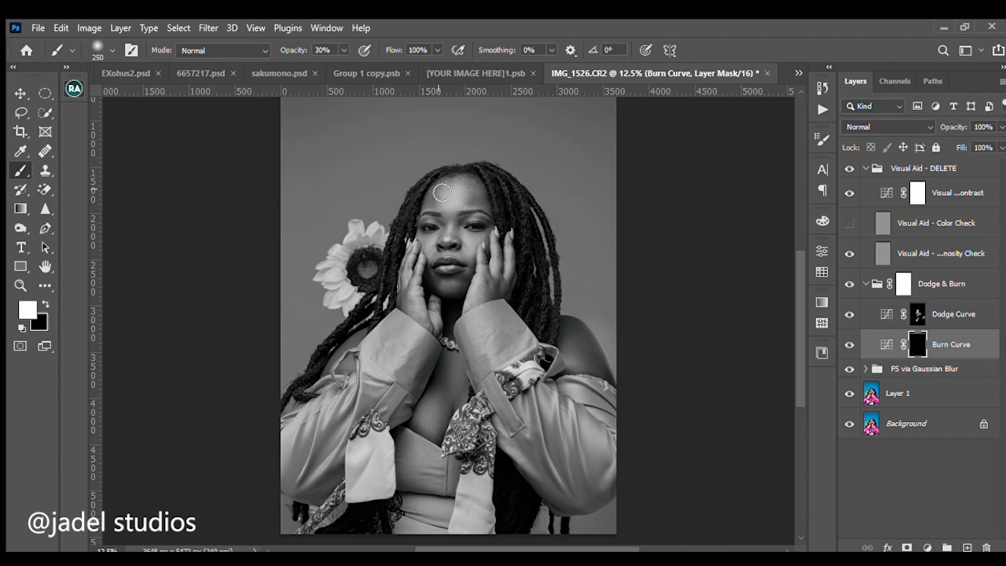
Deepen the facial shadows by painting white on the Burn Curve mask at 30% opacity, with brush sizes such as 125
key(bracketleft)
key(bracketleft)
key(bracketleft)
key(bracketright)
key(bracketright)
key(bracketright)
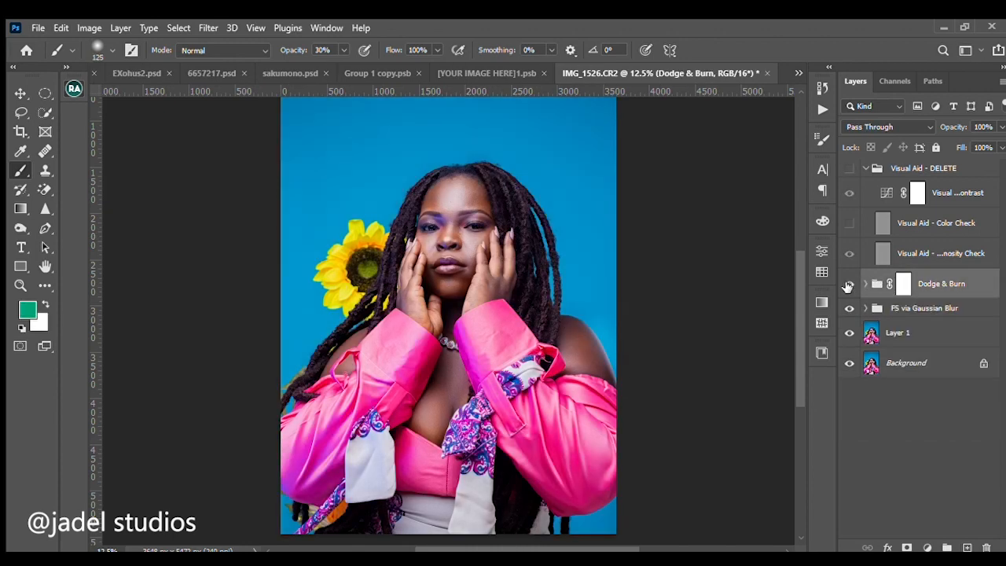
Compare the portrait with and without the Dodge & Burn group, leaving the group visible
click(848, 285)
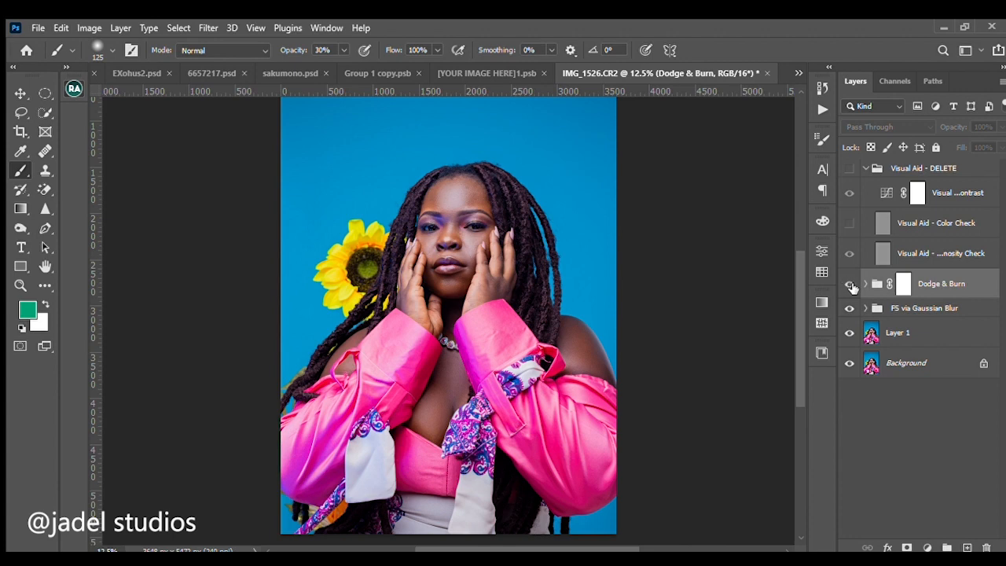
click(849, 285)
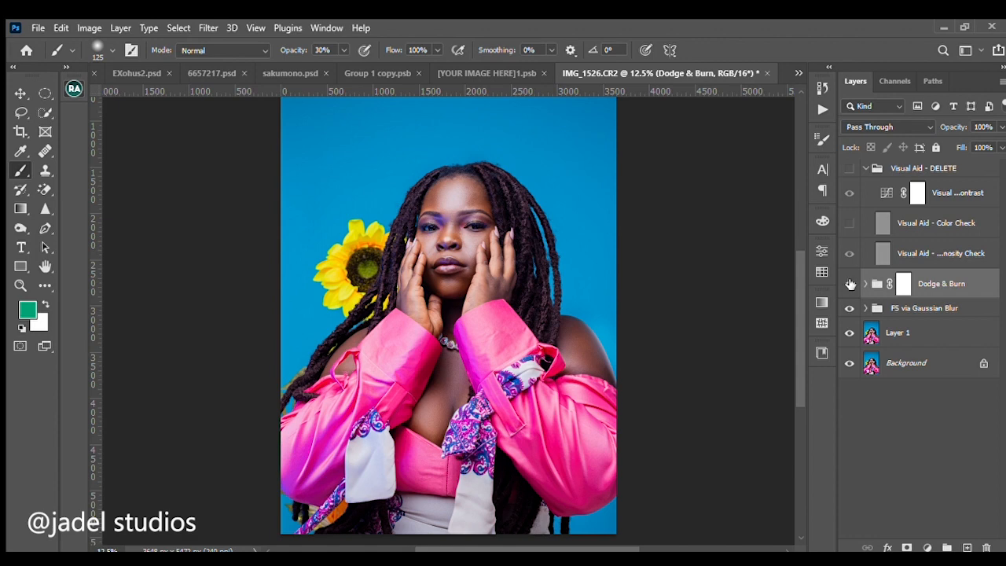
click(849, 285)
click(850, 284)
click(850, 284)
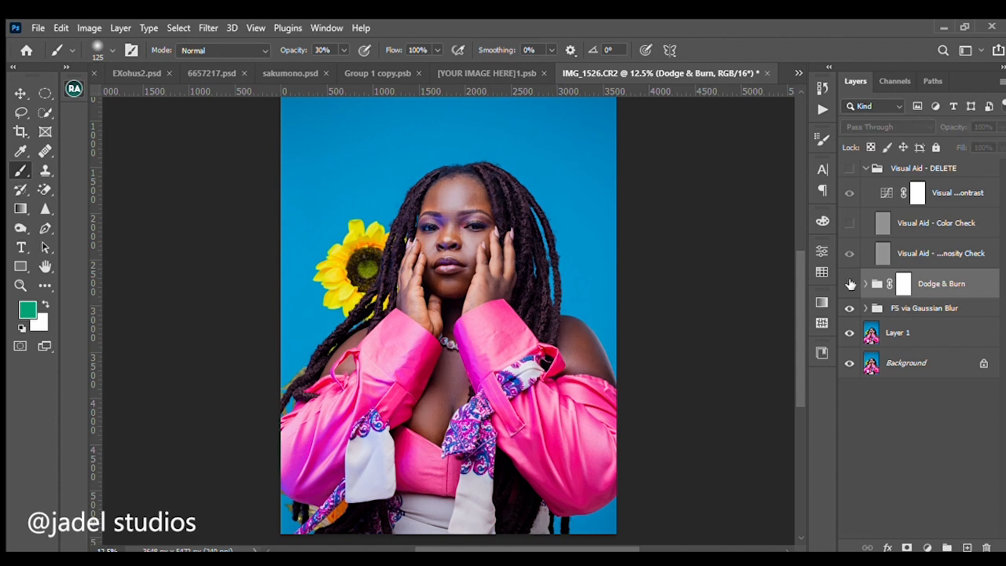
click(850, 284)
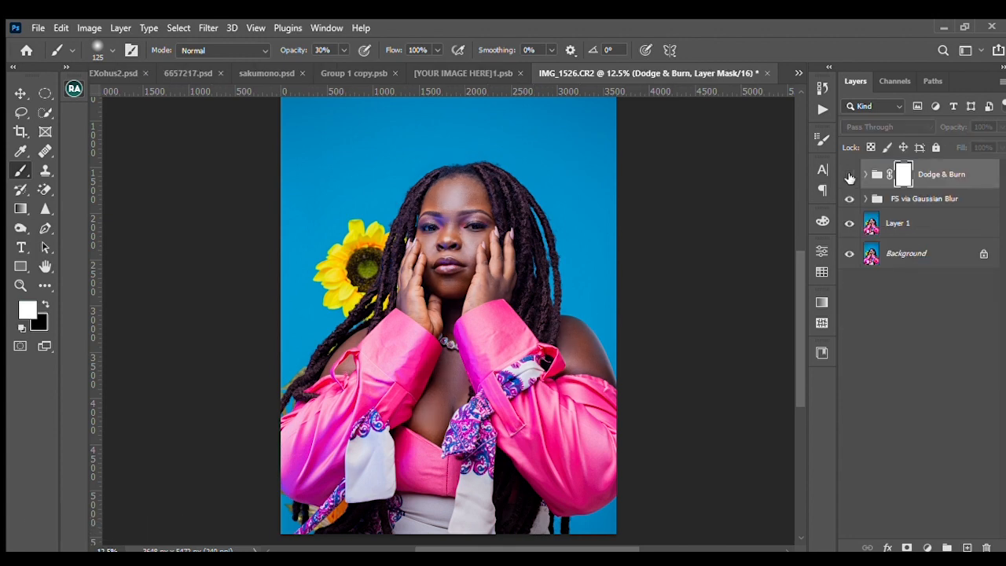
click(849, 176)
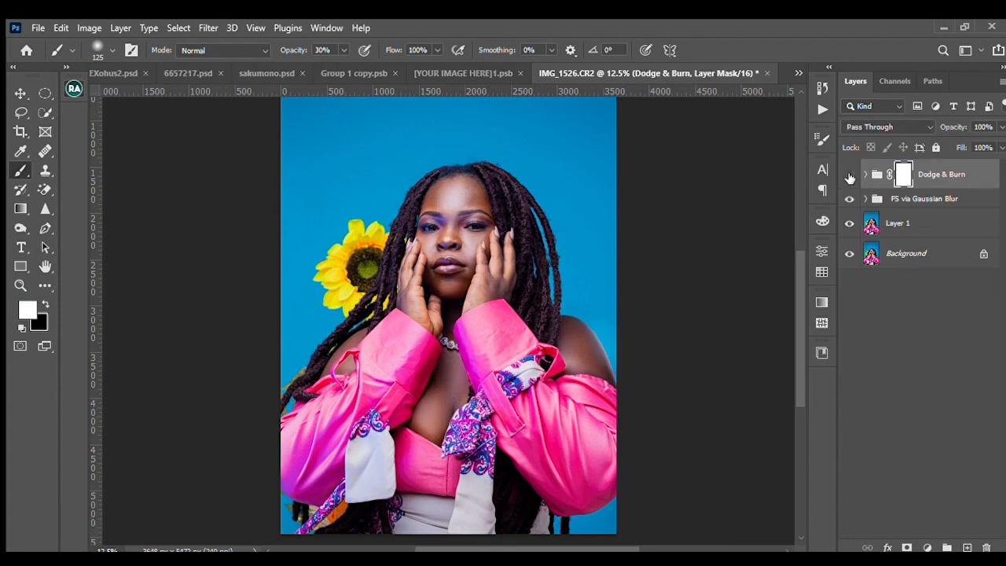
click(849, 177)
click(850, 177)
click(849, 177)
click(849, 177)
click(849, 176)
click(849, 177)
click(849, 177)
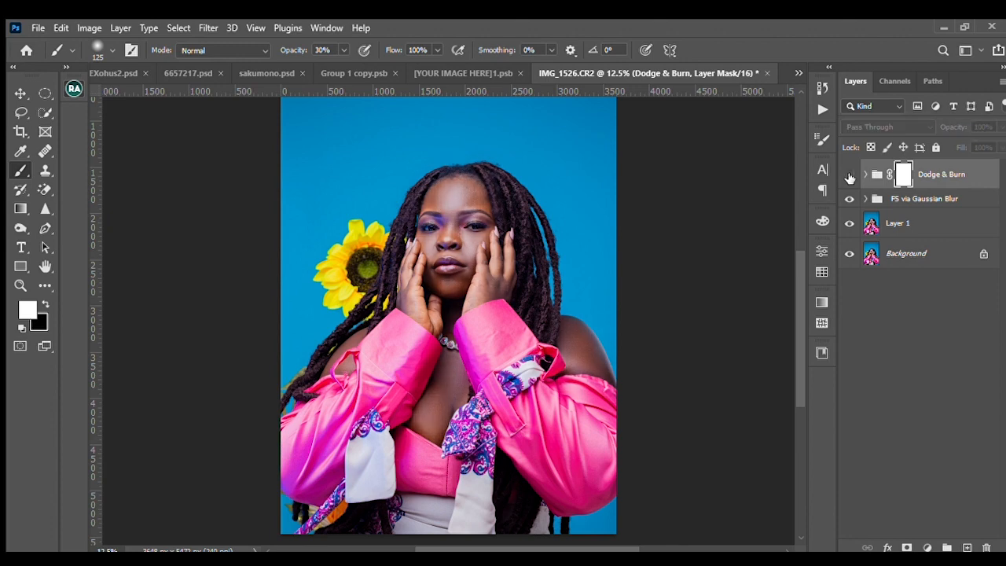
click(849, 177)
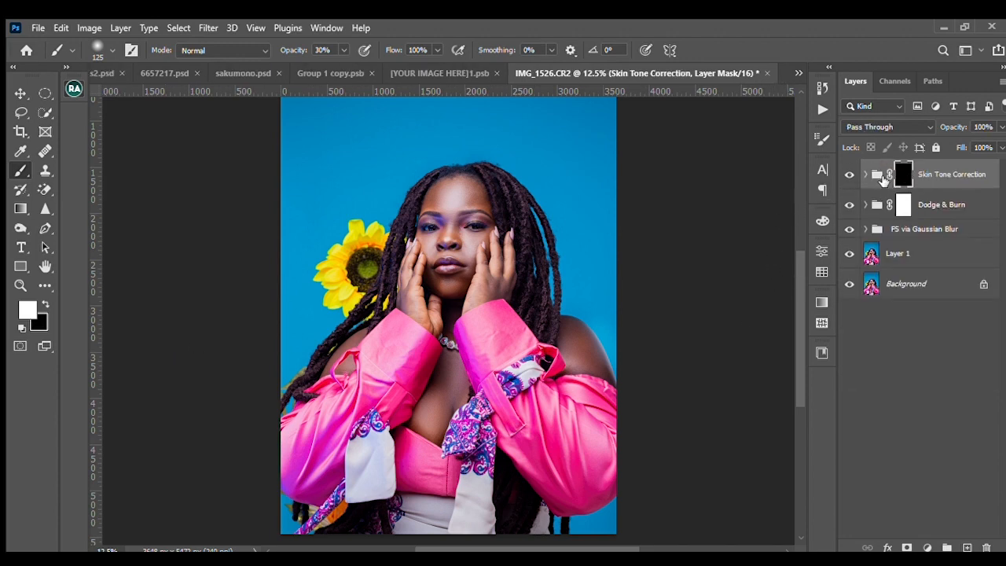
Reveal the Skin Tone Correction on the face, chest and shoulder by painting white on its group mask with an enlarged 30% opacity brush
click(867, 175)
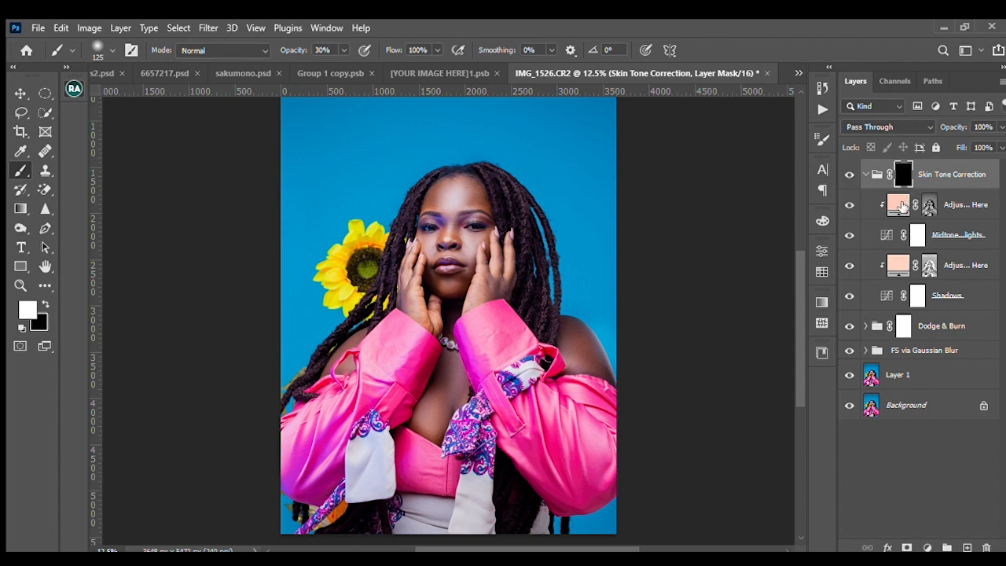
click(867, 174)
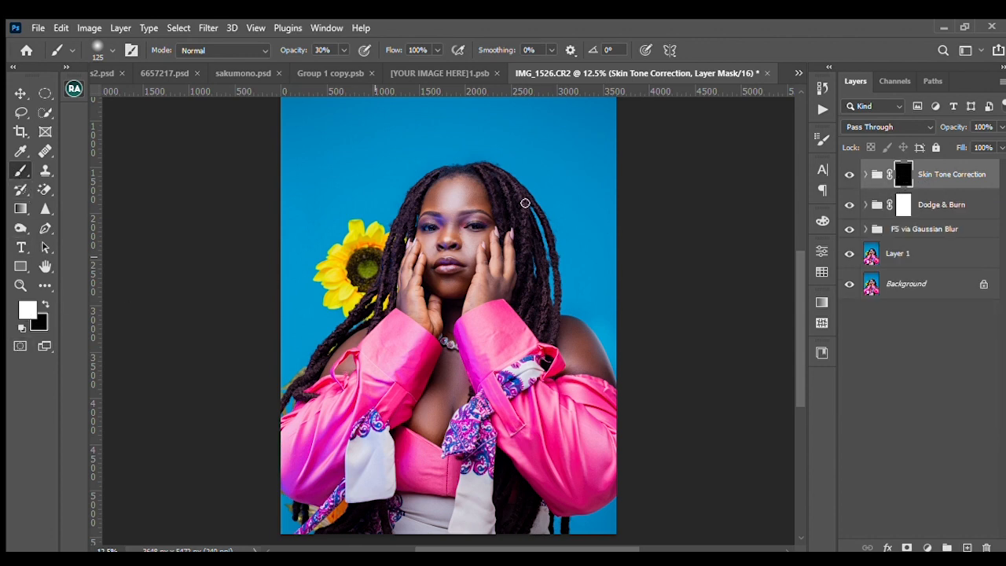
key(bracketright)
key(bracketright)
key(bracketright)
key(bracketright)
mouse_move(470, 199)
mouse_down()
mouse_move(440, 206)
mouse_move(476, 200)
mouse_move(425, 287)
mouse_move(463, 312)
mouse_move(486, 260)
mouse_move(513, 260)
mouse_move(461, 307)
mouse_move(428, 307)
mouse_move(451, 413)
mouse_move(440, 410)
mouse_move(595, 349)
mouse_up()
Refine the Skin Tone Correction mask over the face, hands and neck with the brush reduced to size 150
key(ctrl+plus)
key(ctrl+plus)
scroll(584, 321, up, 3)
key(bracketleft)
key(bracketleft)
key(bracketleft)
key(bracketleft)
key(bracketleft)
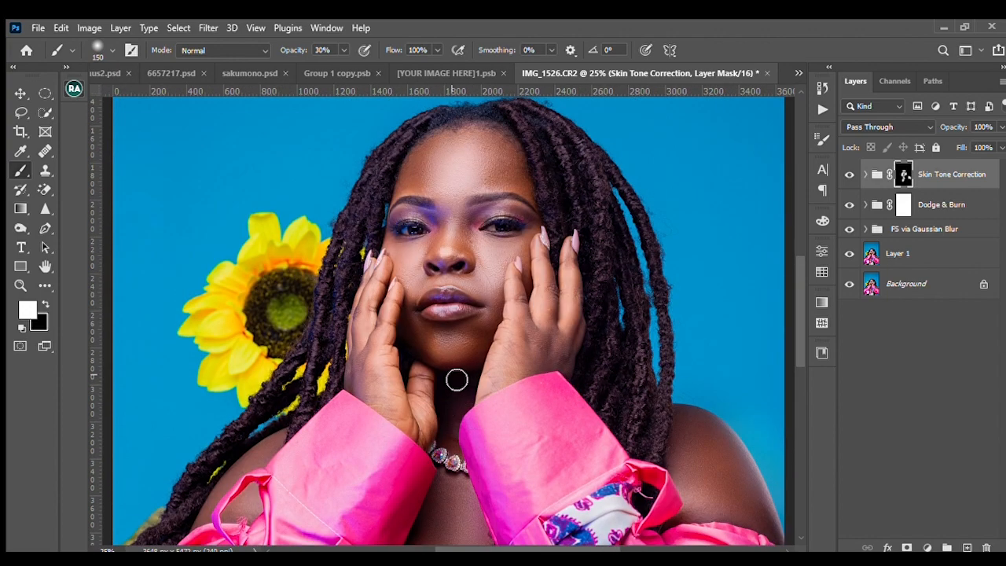
Extend the Skin Tone Correction mask over the chest, both shoulders and remaining face areas with the size 150 brush
scroll(456, 379, down, 5)
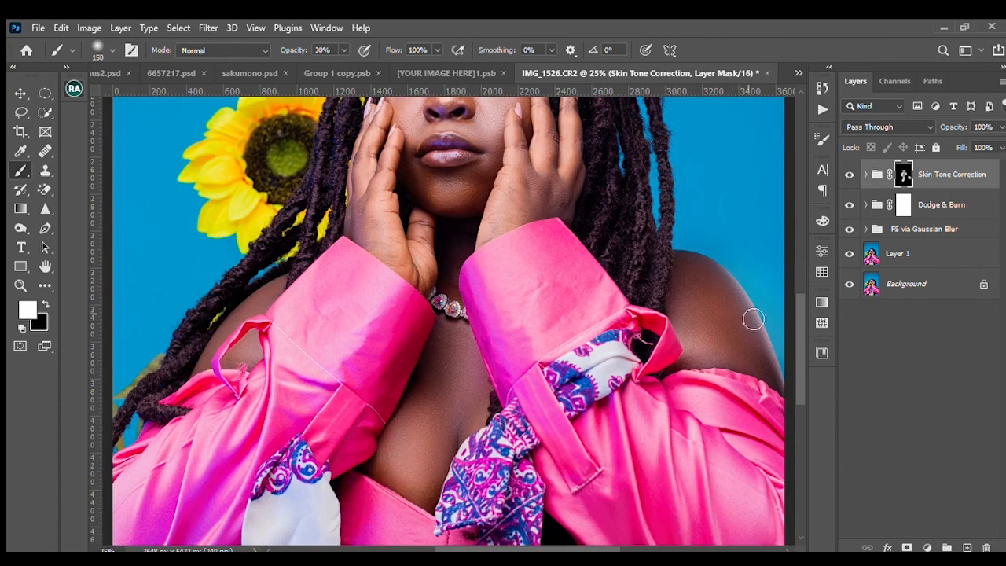
scroll(490, 176, up, 2)
scroll(432, 160, up, 2)
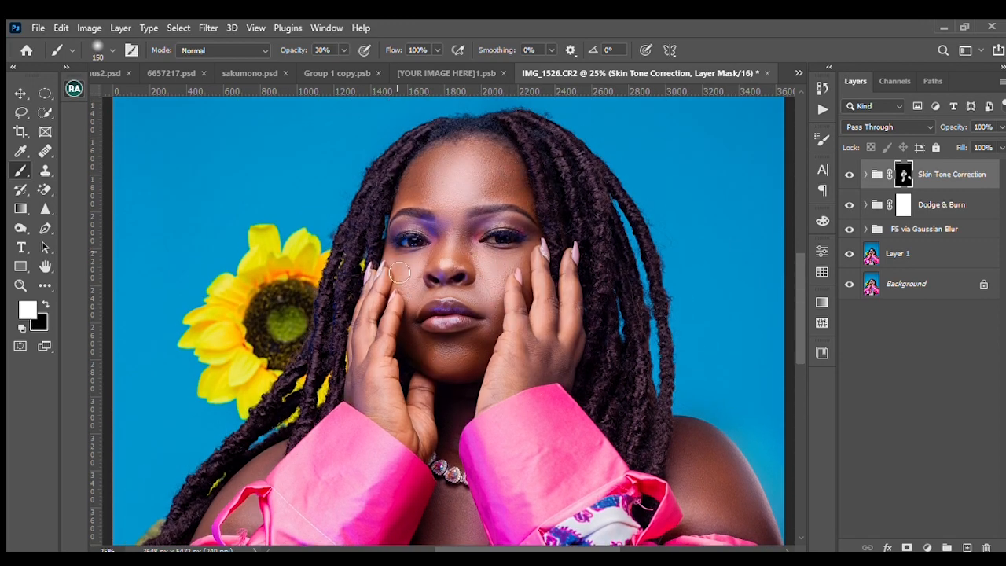
scroll(400, 272, down, 3)
scroll(445, 366, left, 3)
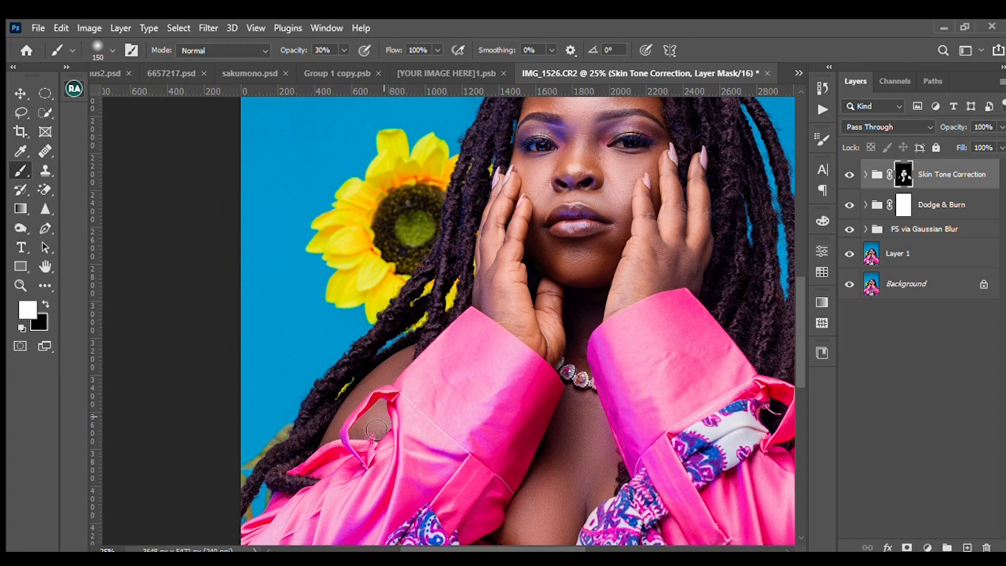
Compare the portrait with and without the Skin Tone Correction group, leaving the group visible
click(850, 175)
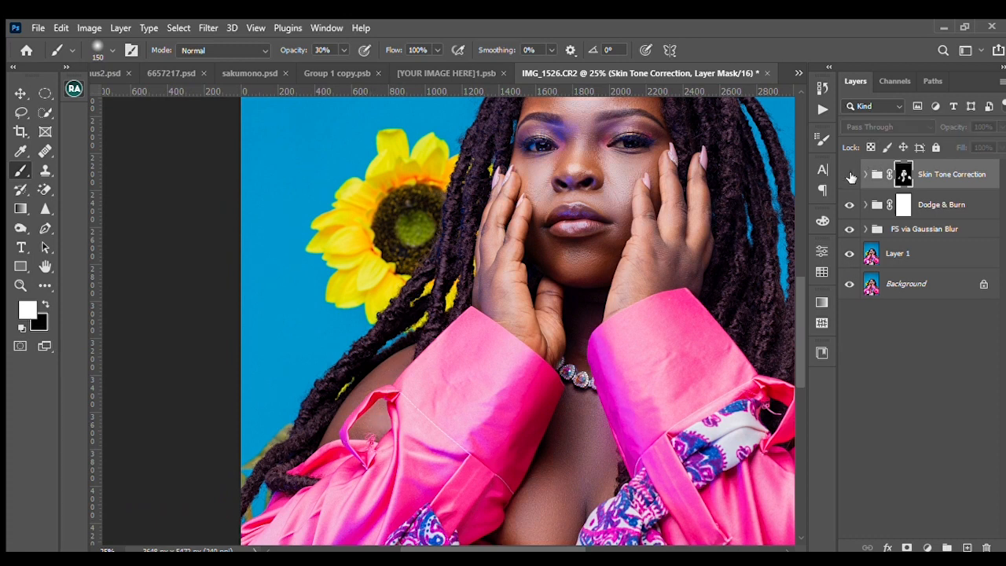
click(850, 175)
click(850, 175)
scroll(539, 261, up, 3)
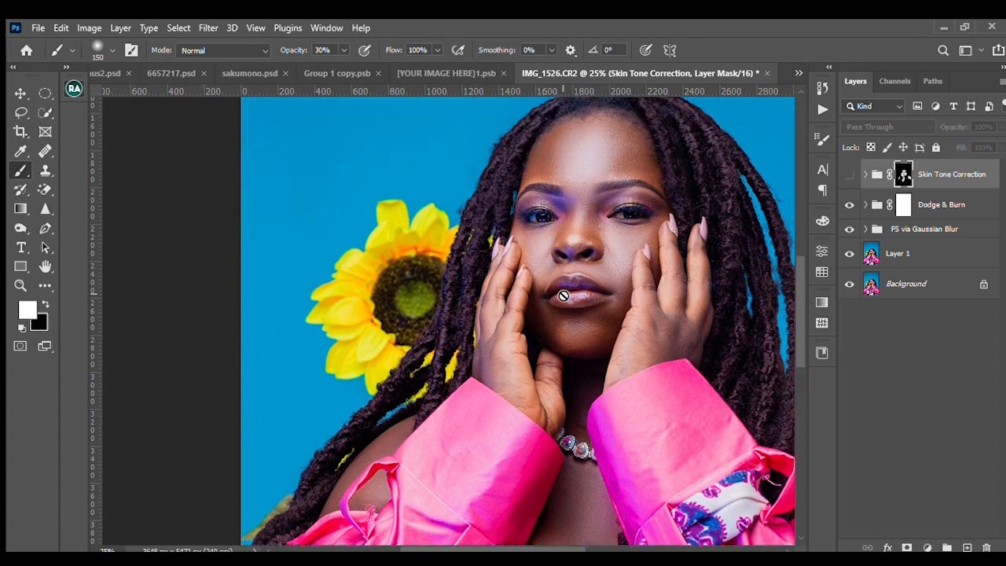
click(850, 175)
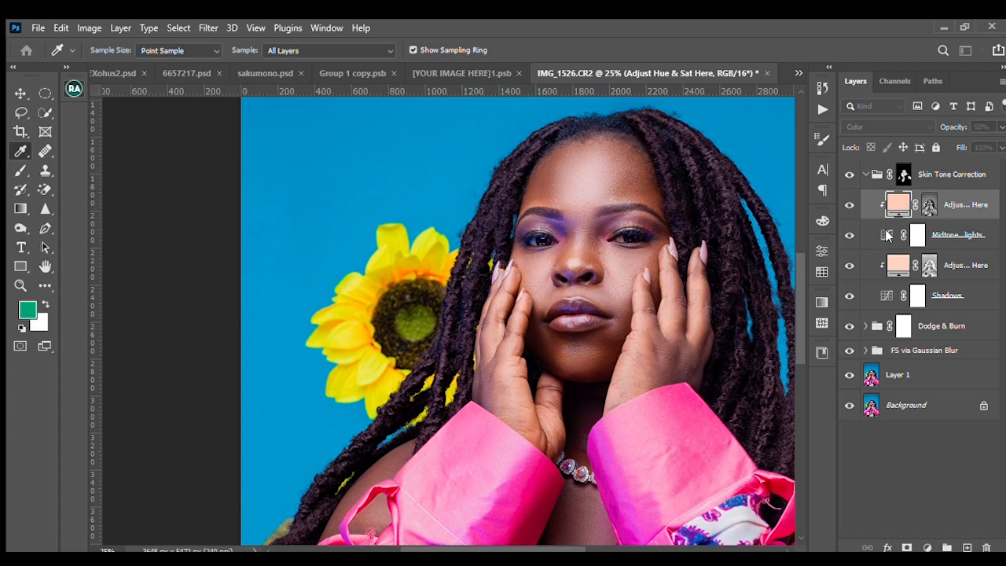
key(b)
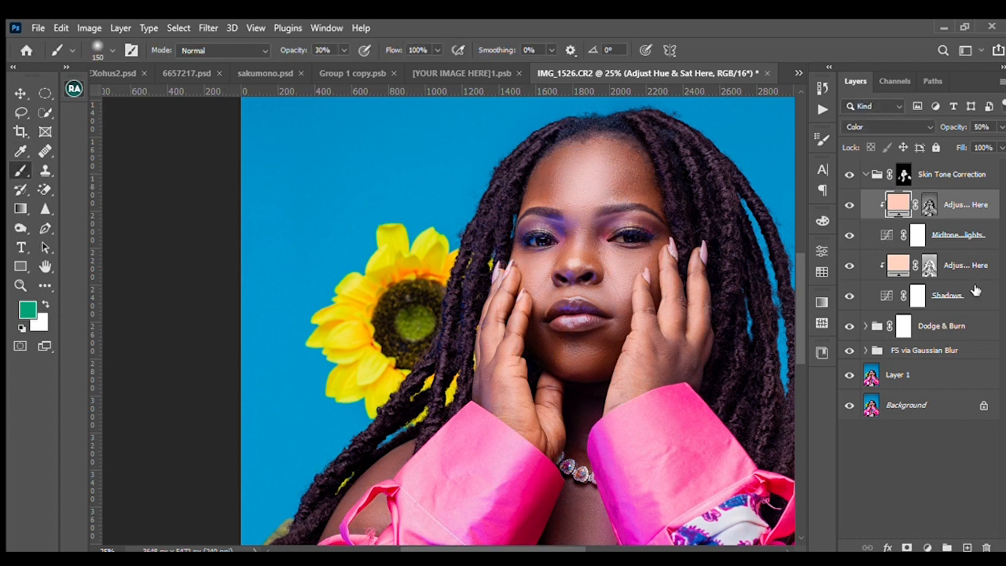